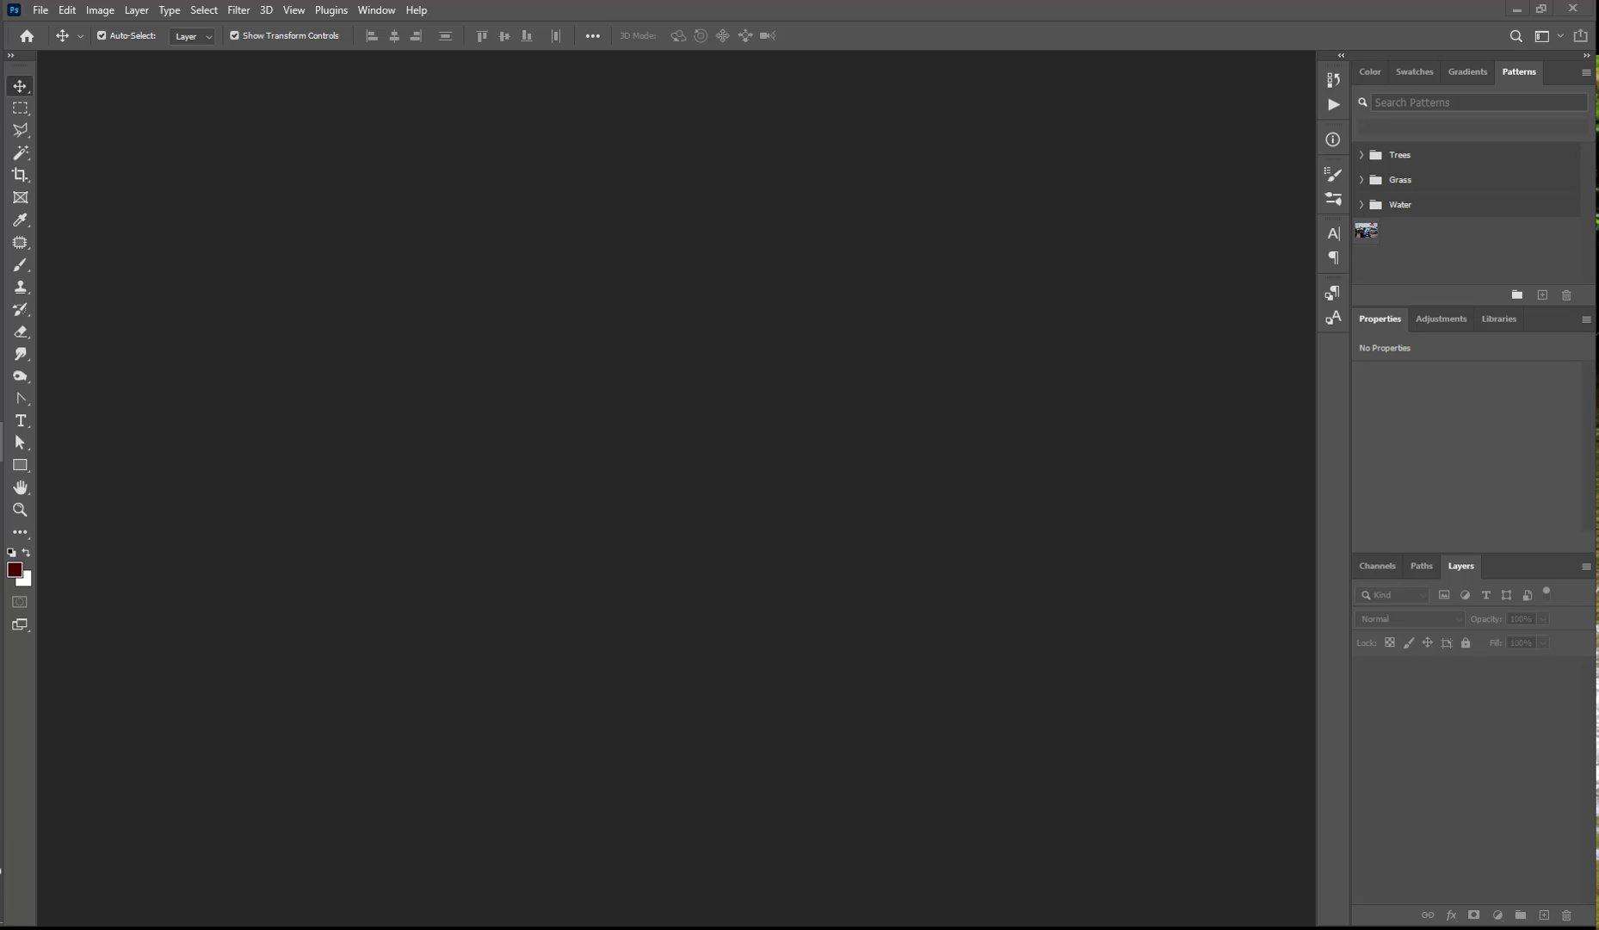
- Show the list of actions and delete all of its existing actions
{"action": "left_click", "coordinate": [1334, 105]}
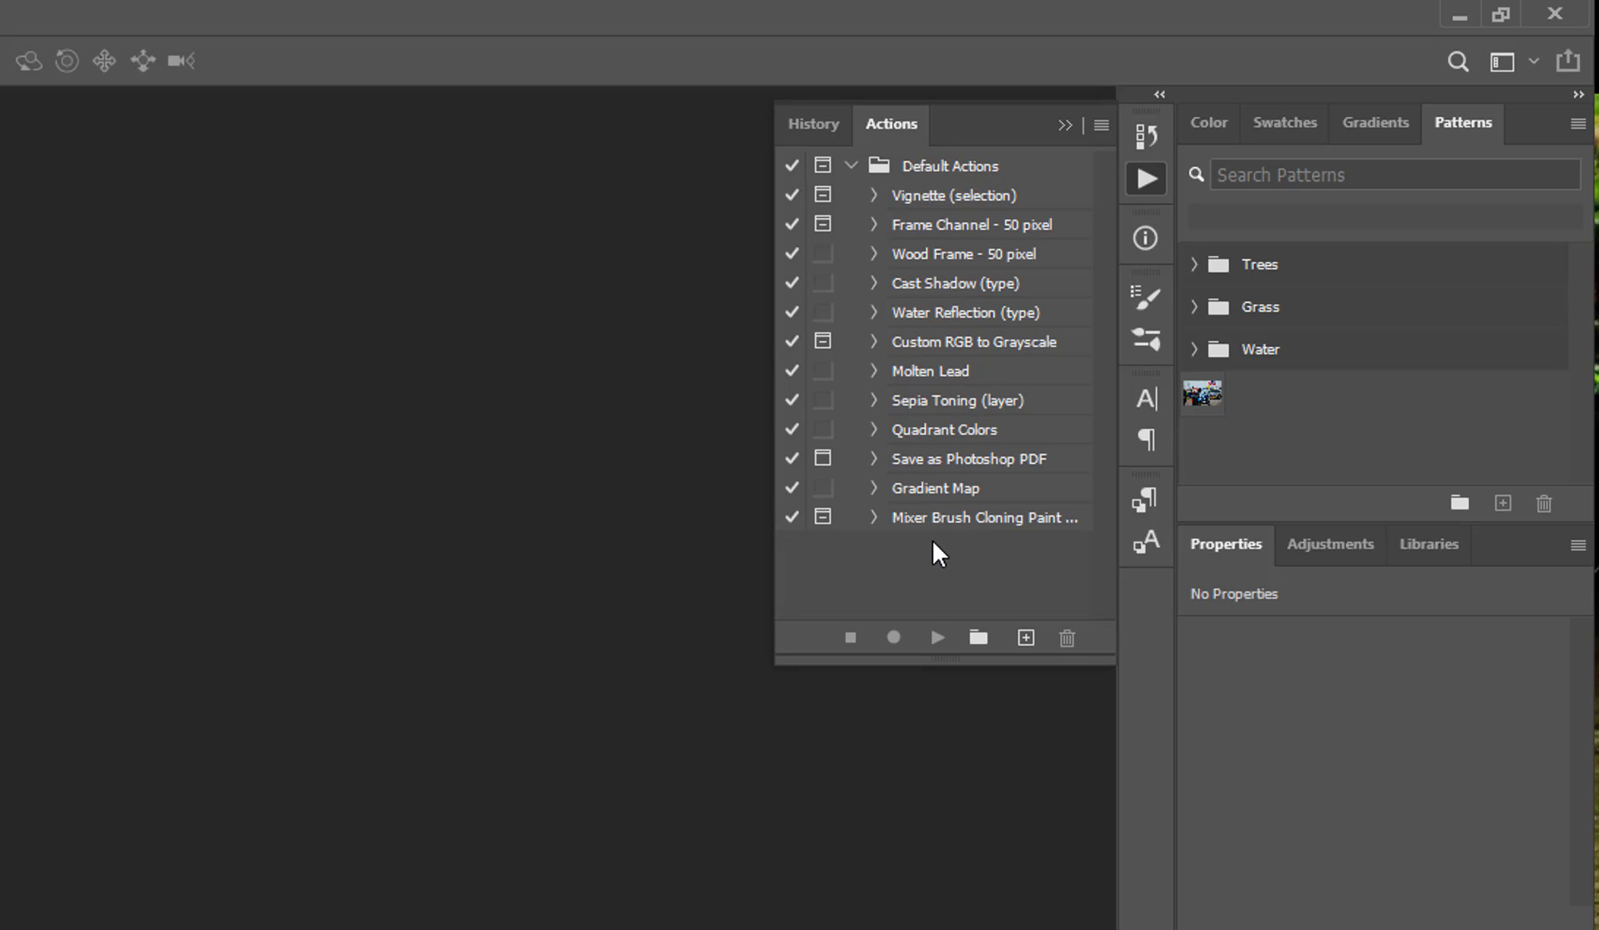
{"action": "left_click", "coordinate": [1103, 124]}
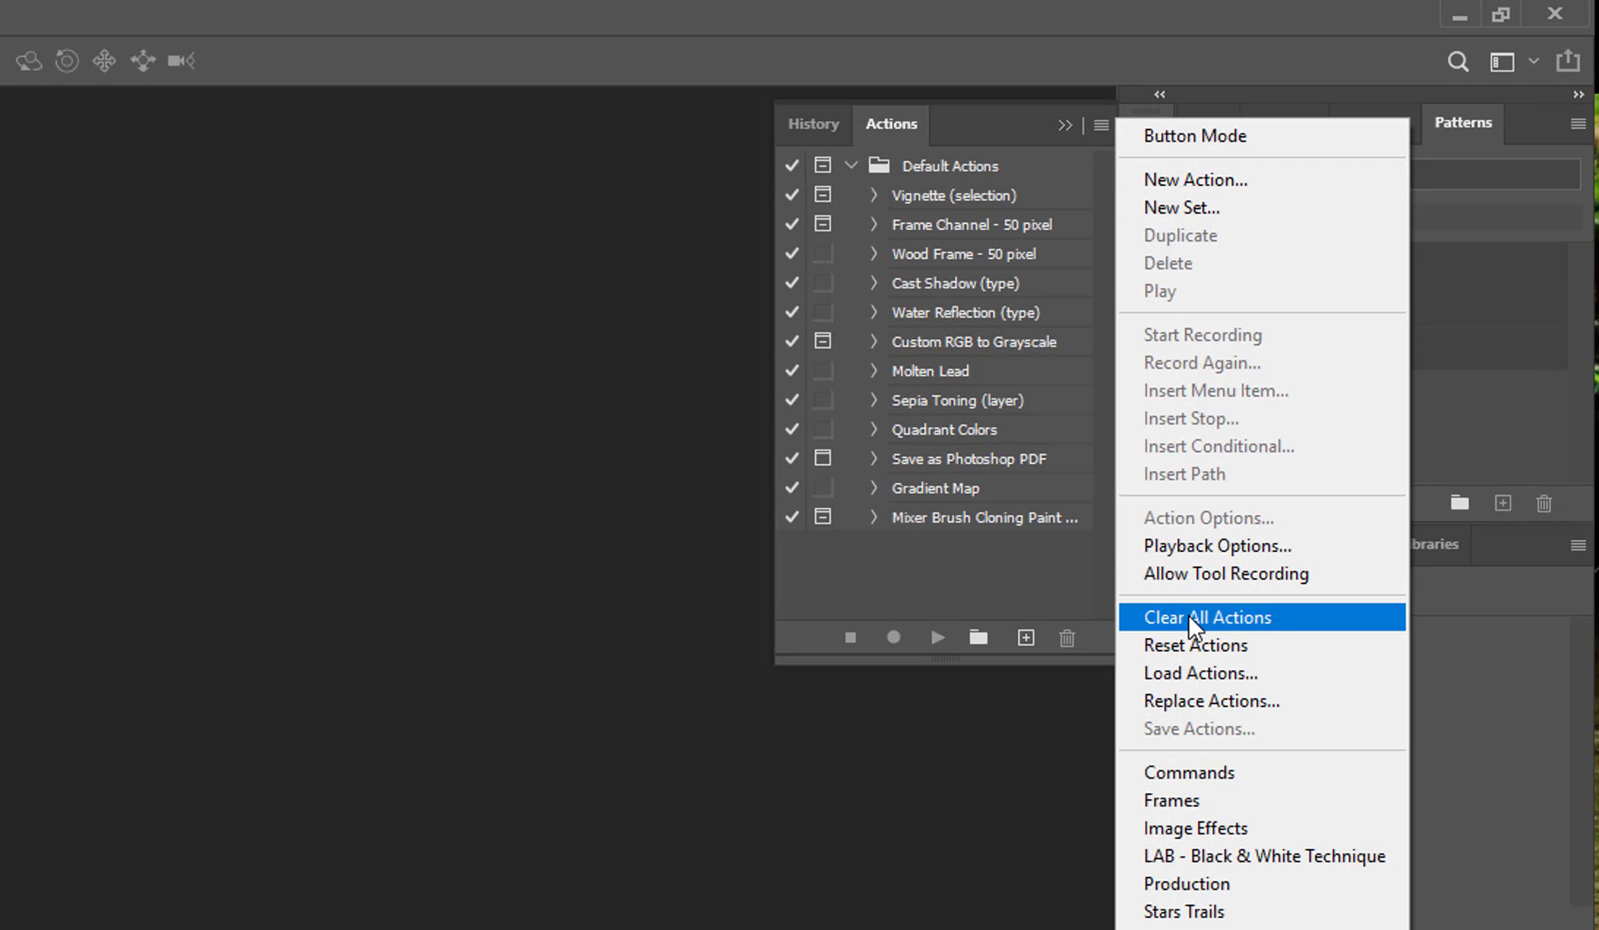
{"action": "left_click", "coordinate": [1189, 618]}
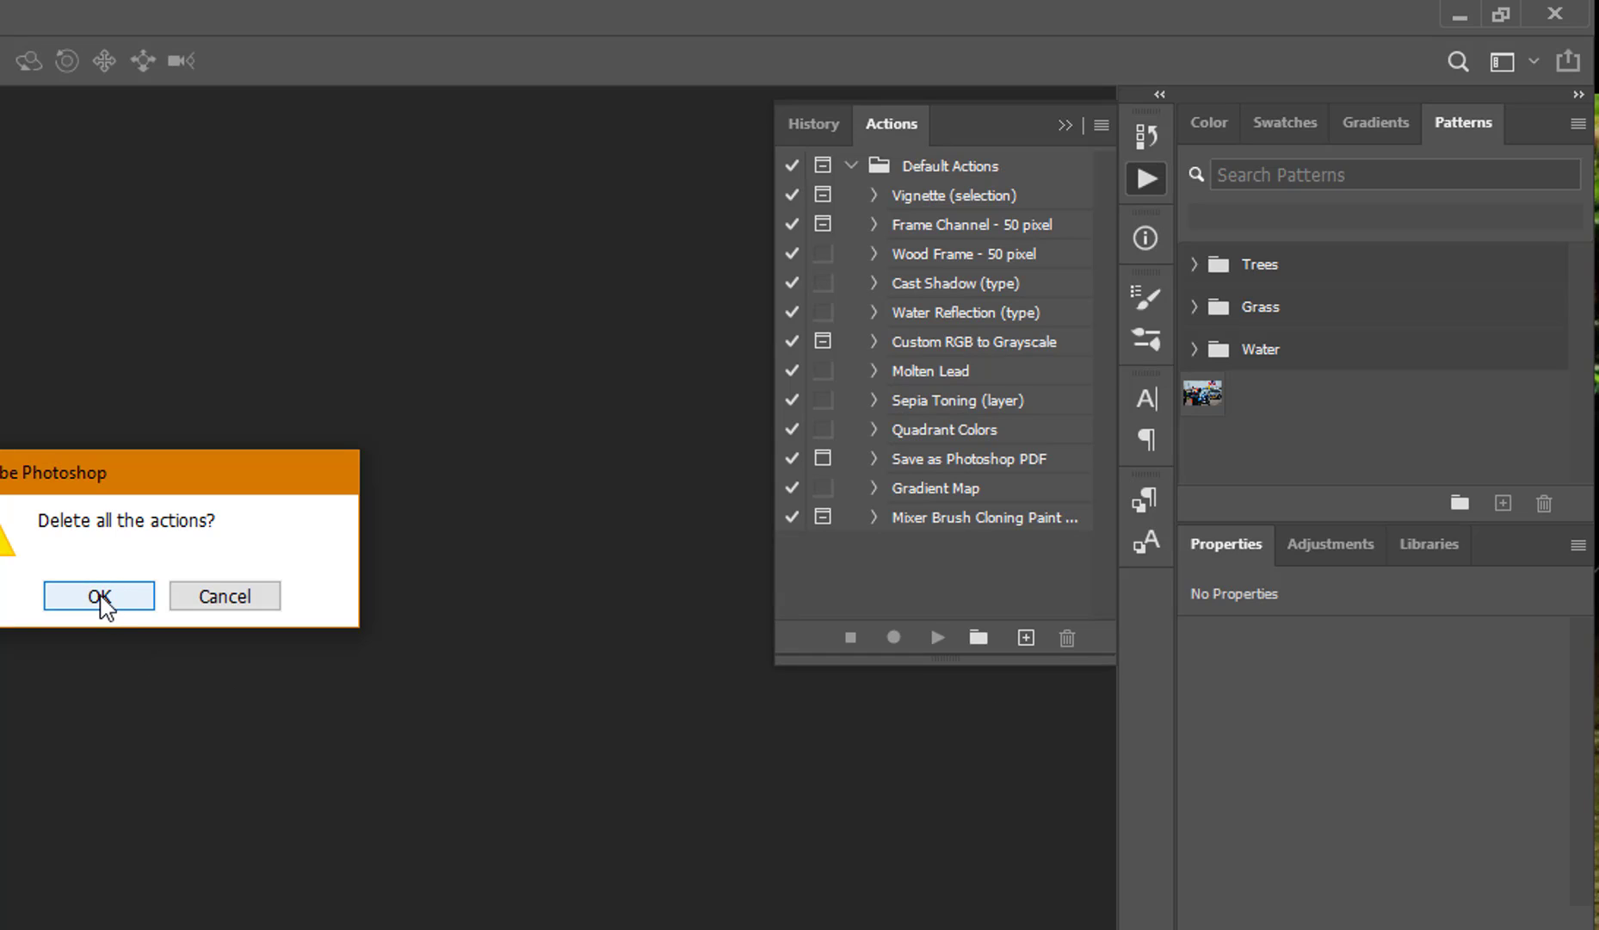
{"action": "left_click", "coordinate": [100, 594]}
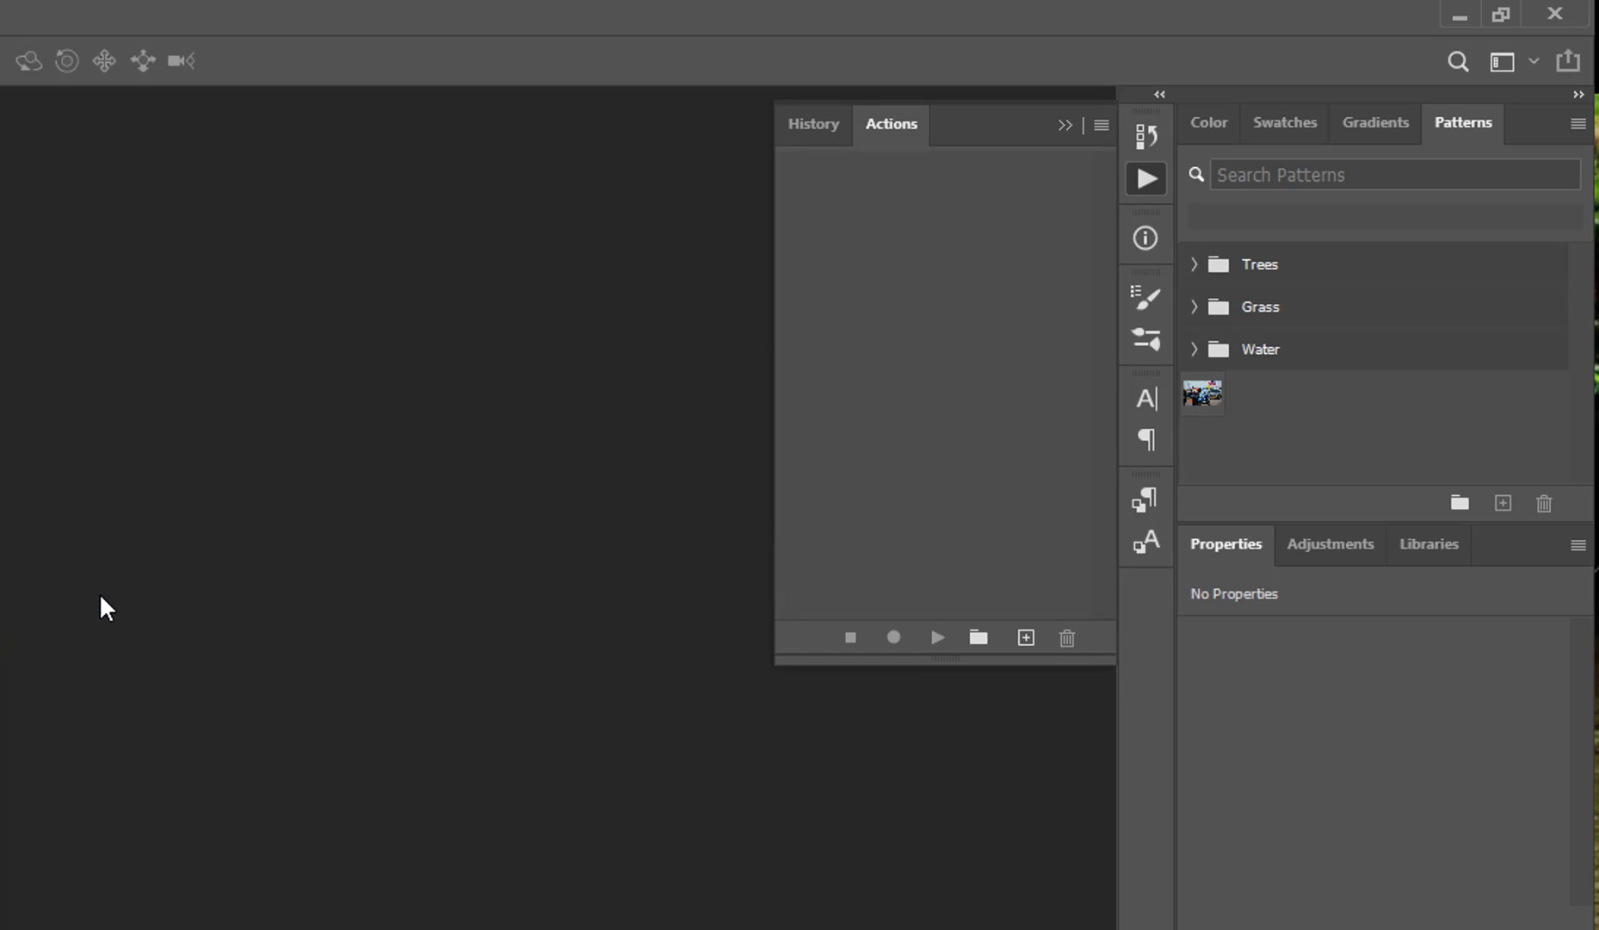
{"action": "left_click", "coordinate": [1101, 127]}
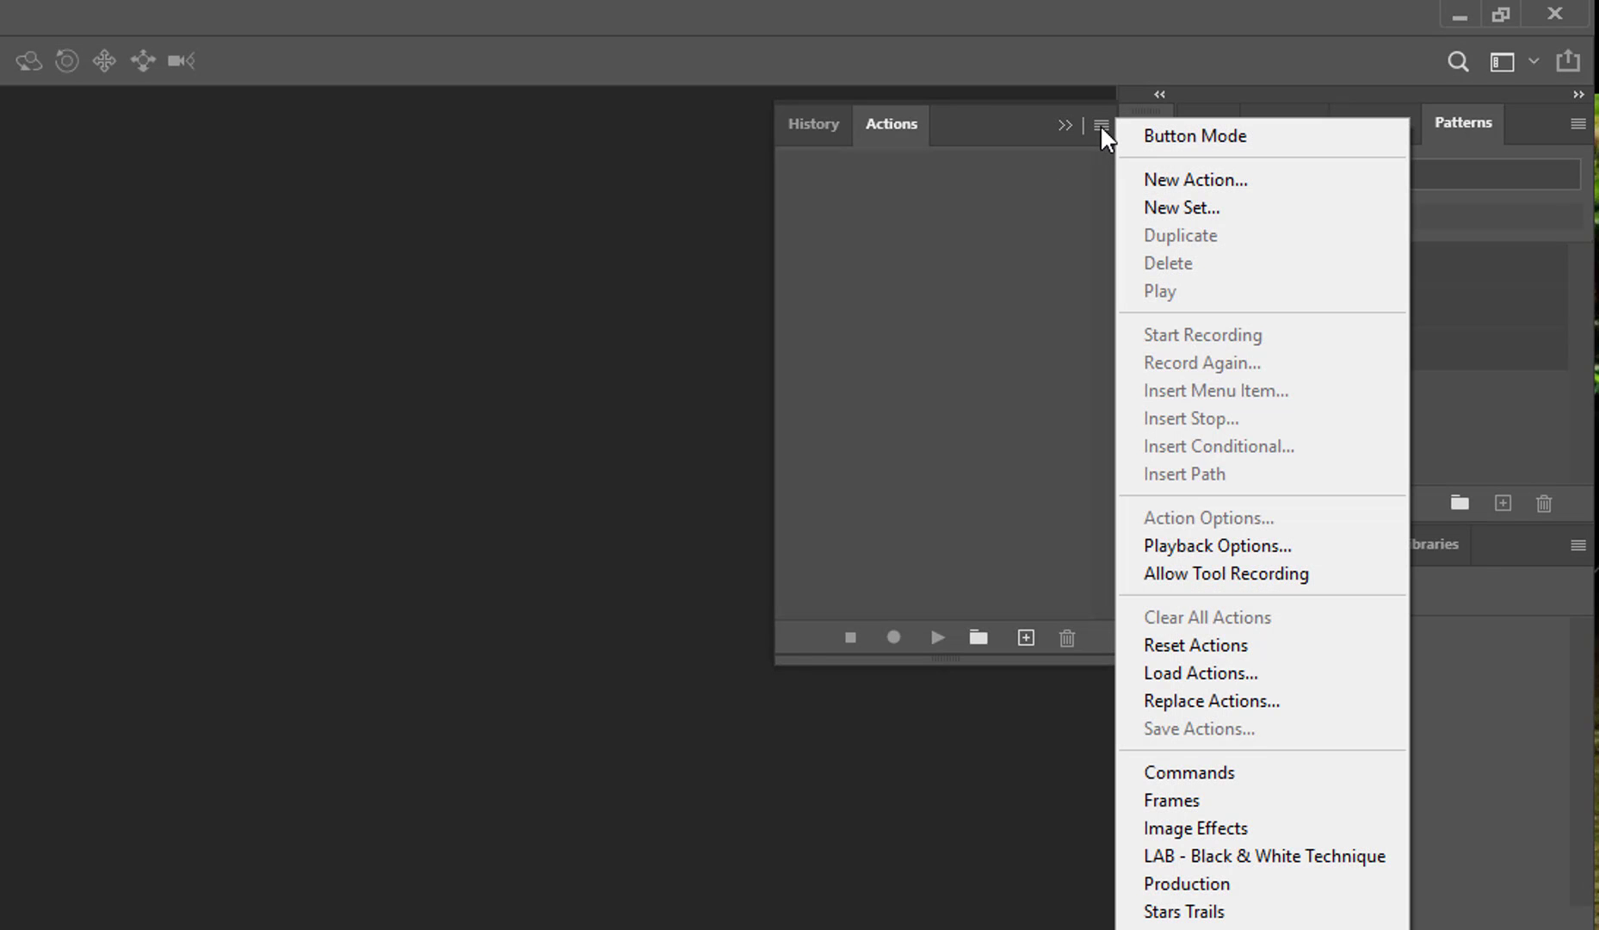
{"action": "left_click", "coordinate": [708, 888]}
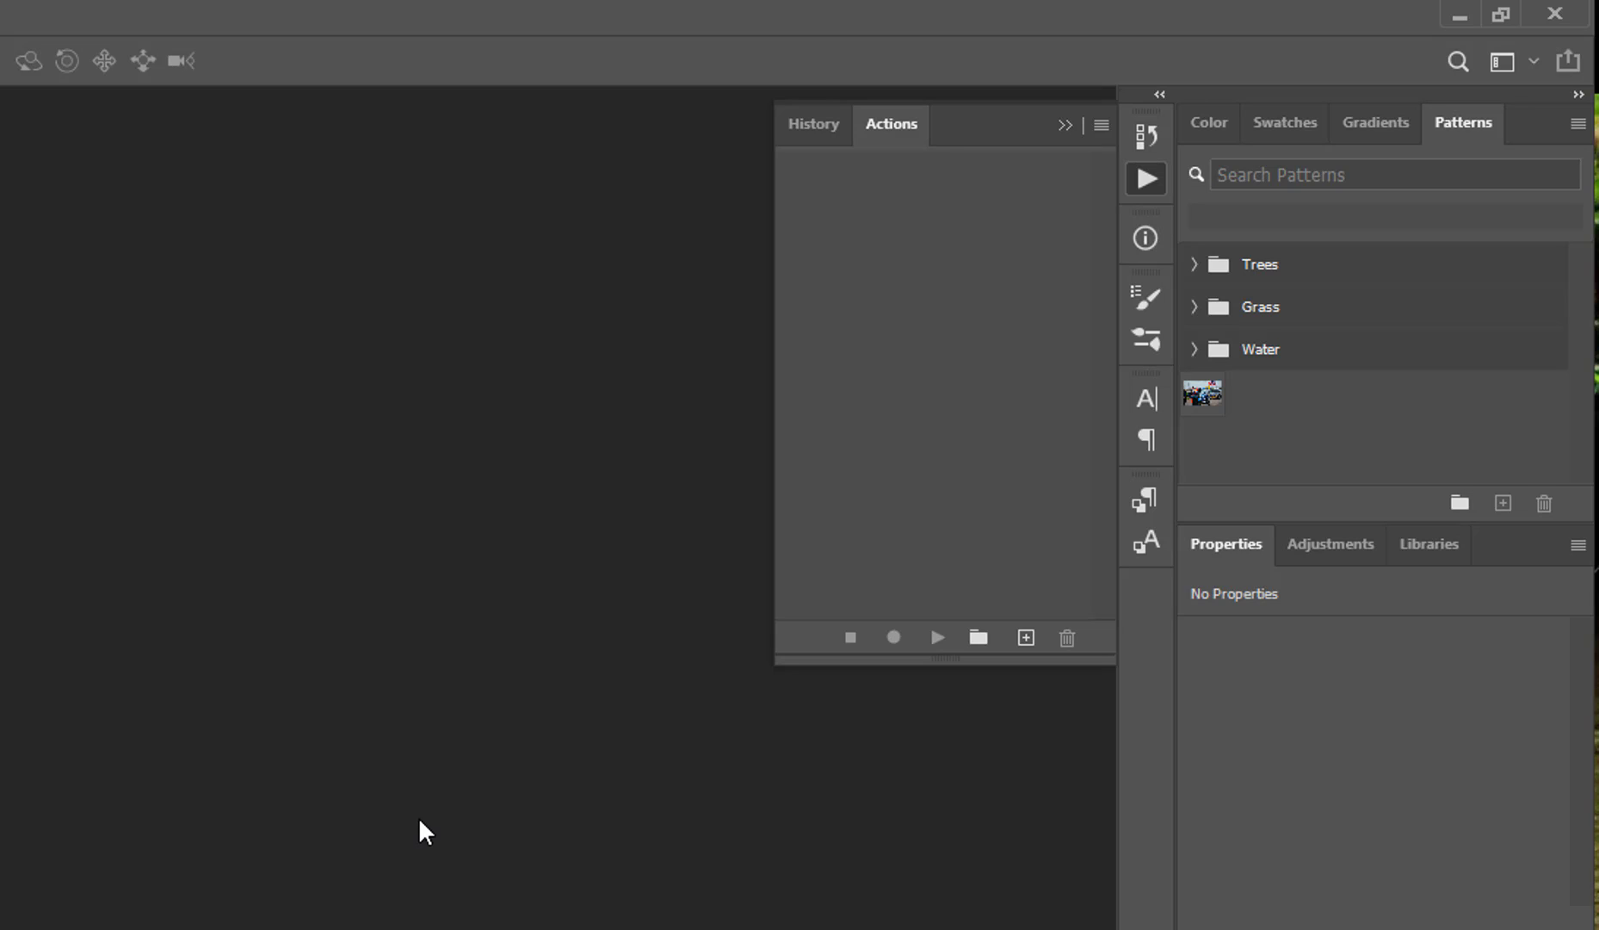
- Create a new action set named "Portfolio actions"
{"action": "left_click", "coordinate": [977, 639]}
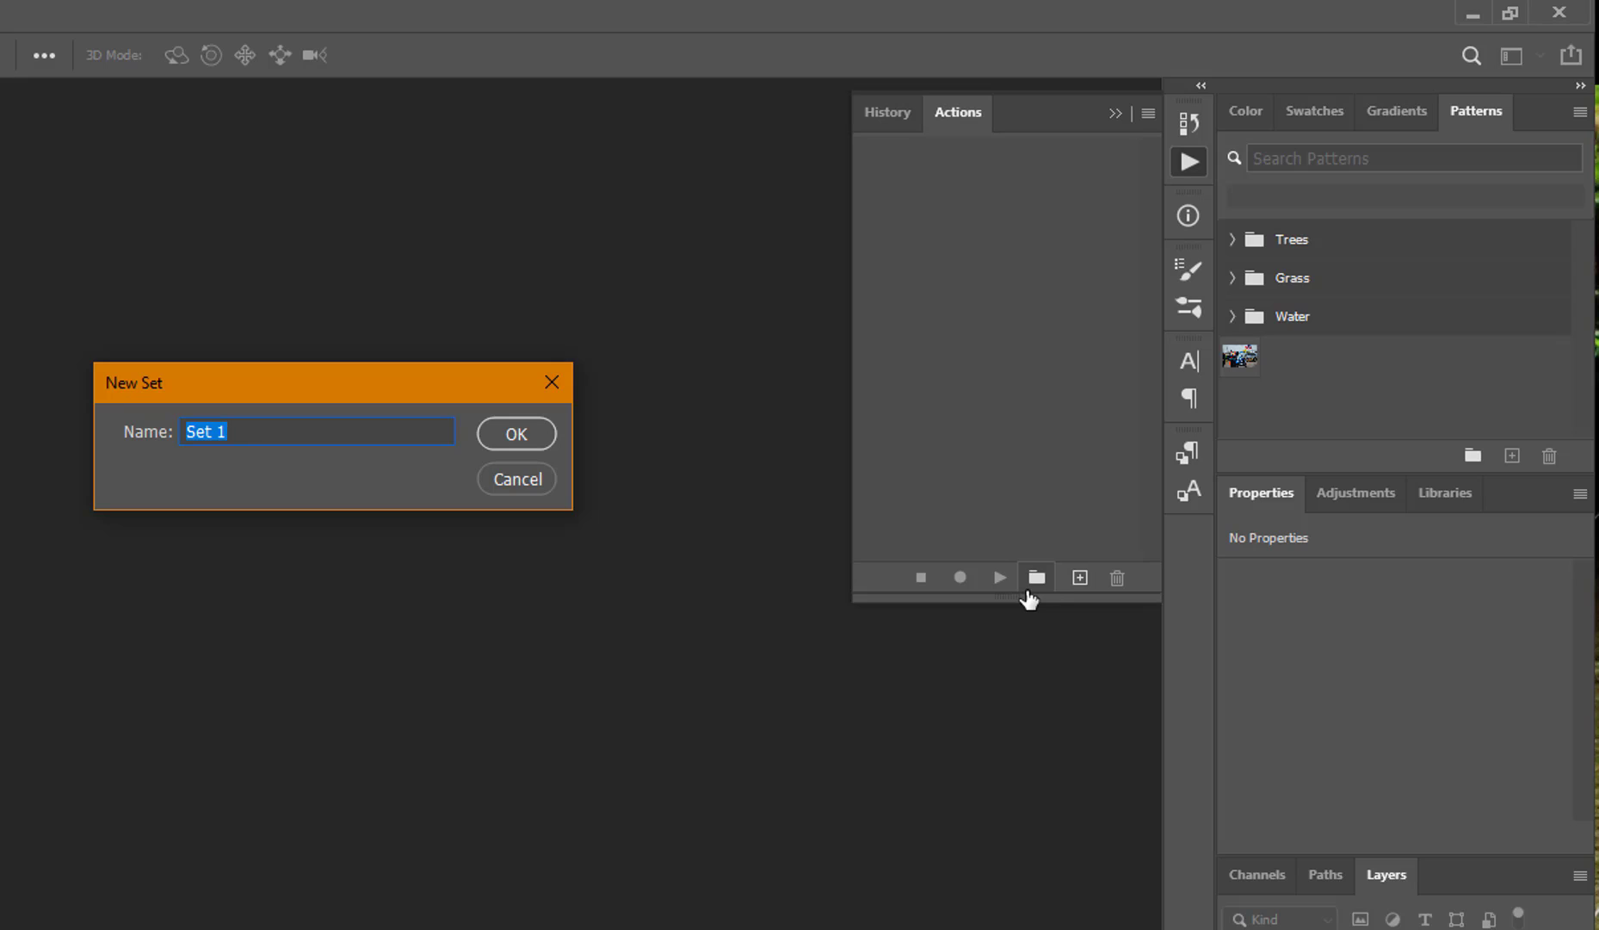
{"action": "type", "text": "Portfolio actions"}
{"action": "key", "text": "Return"}
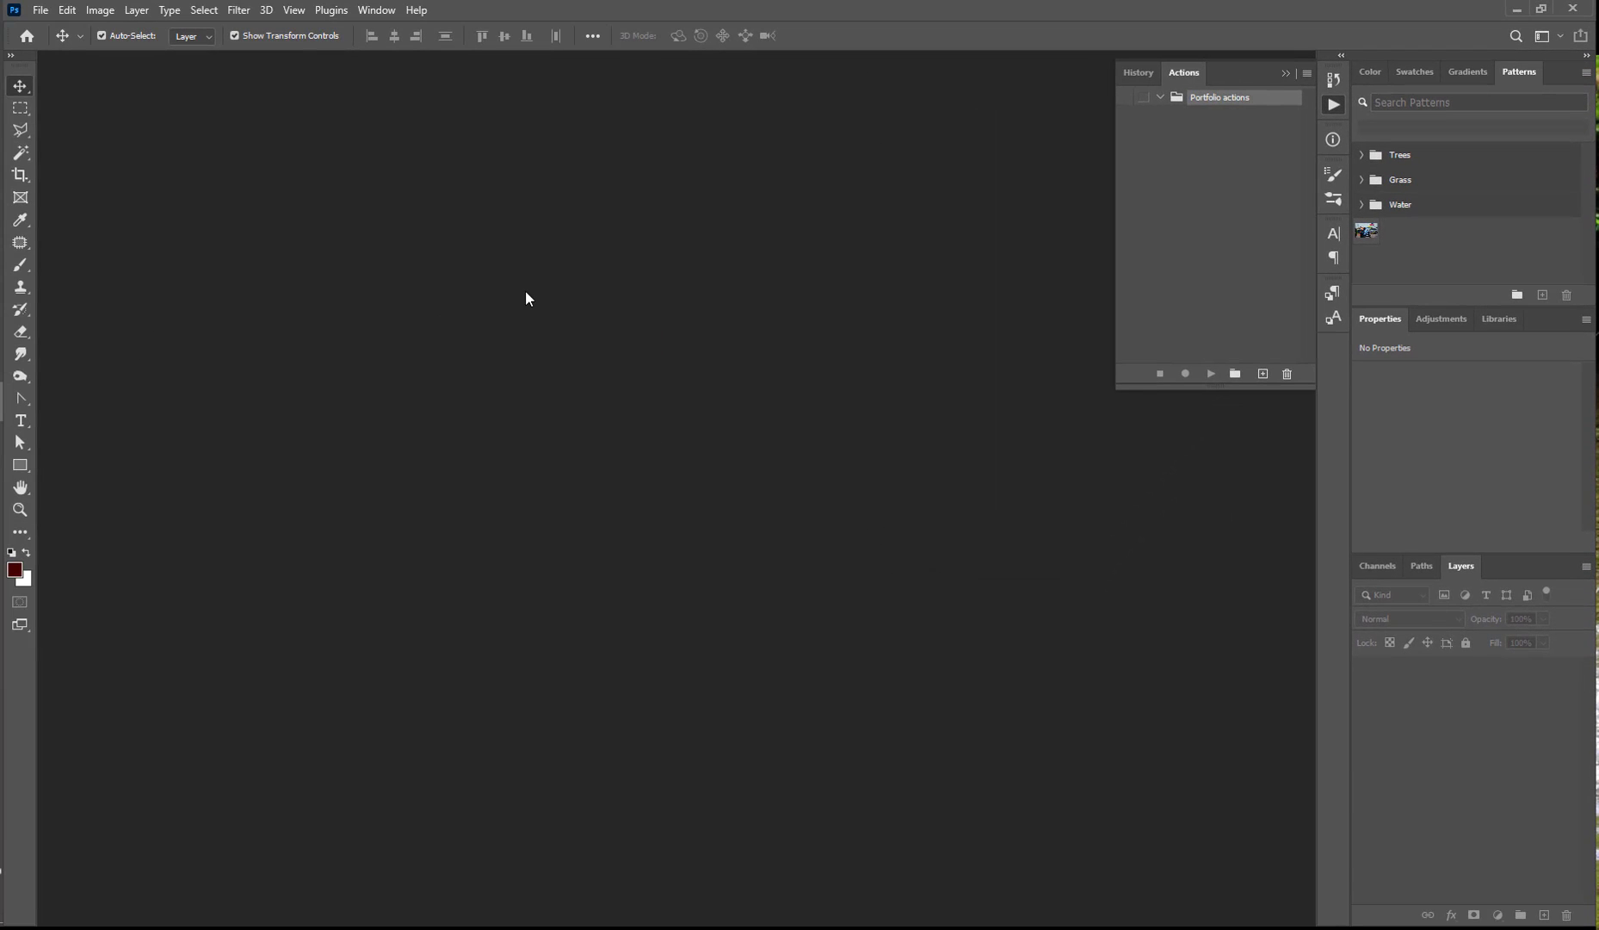
- Open culture1.jpg from the costumes folder, using its embedded color profile
{"action": "left_click", "coordinate": [40, 10]}
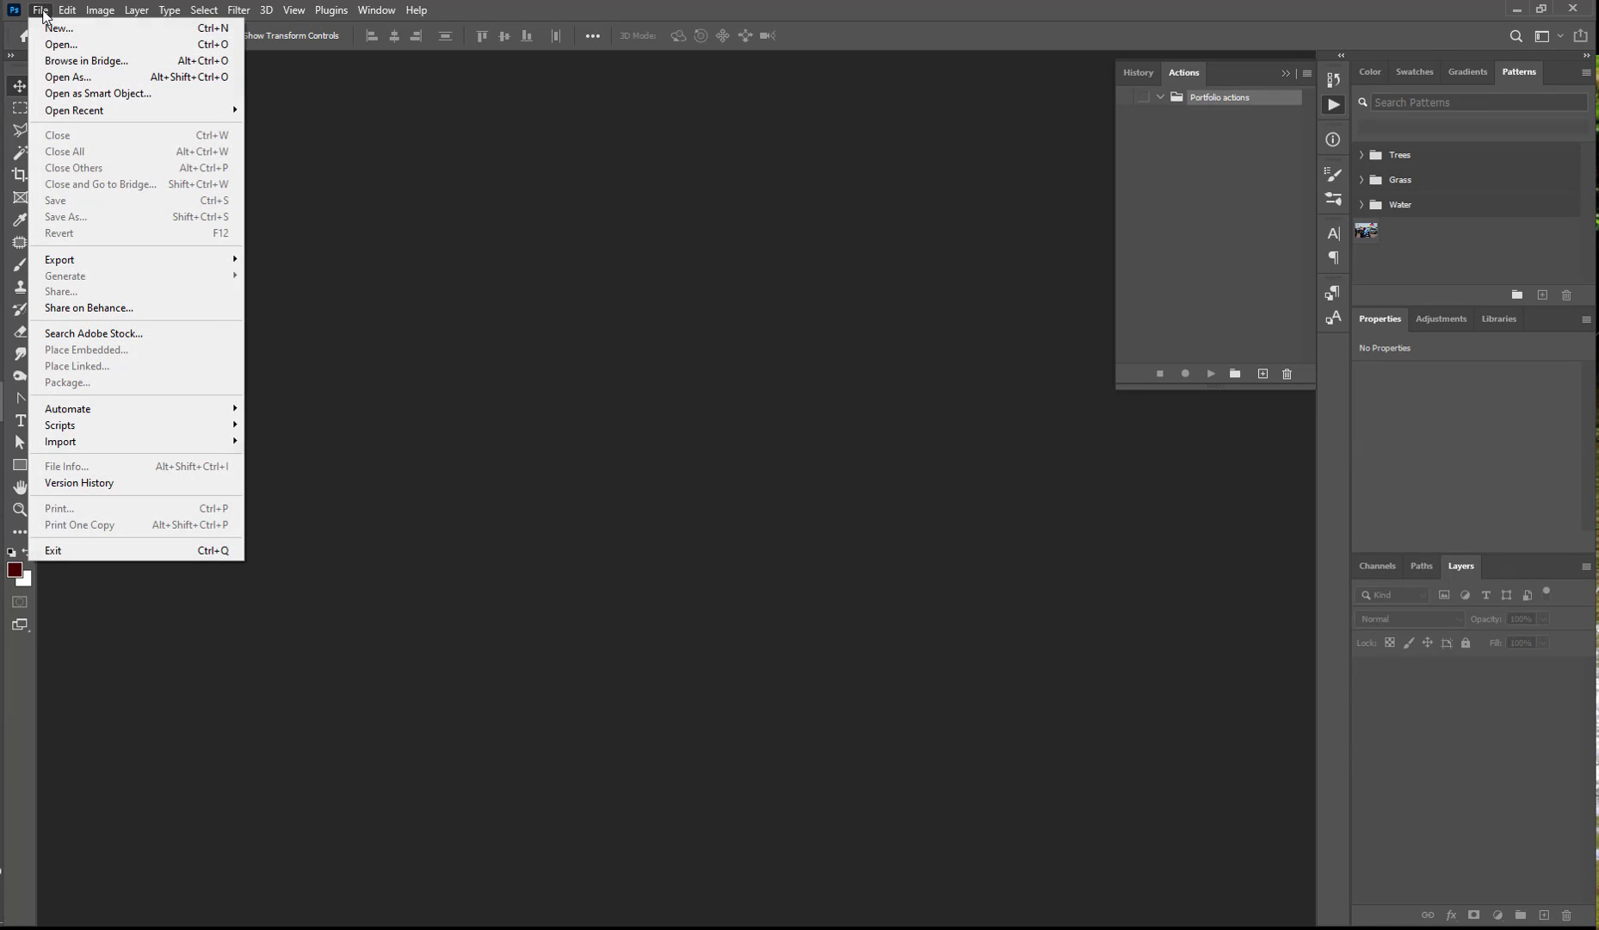
{"action": "left_click", "coordinate": [110, 42]}
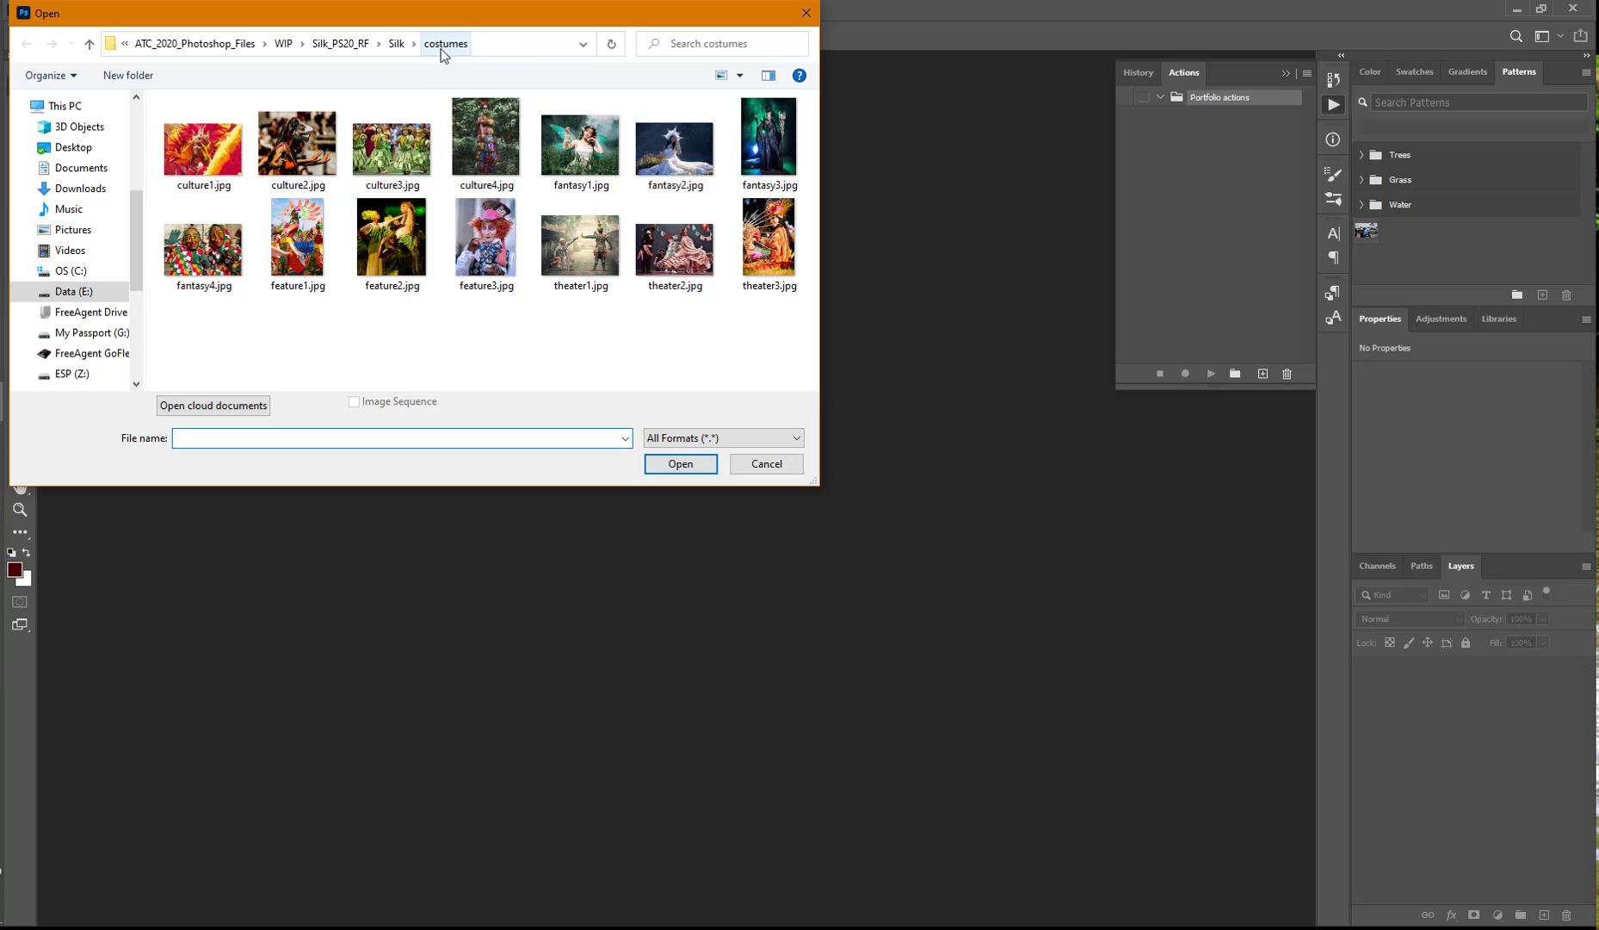
{"action": "left_click", "coordinate": [203, 146]}
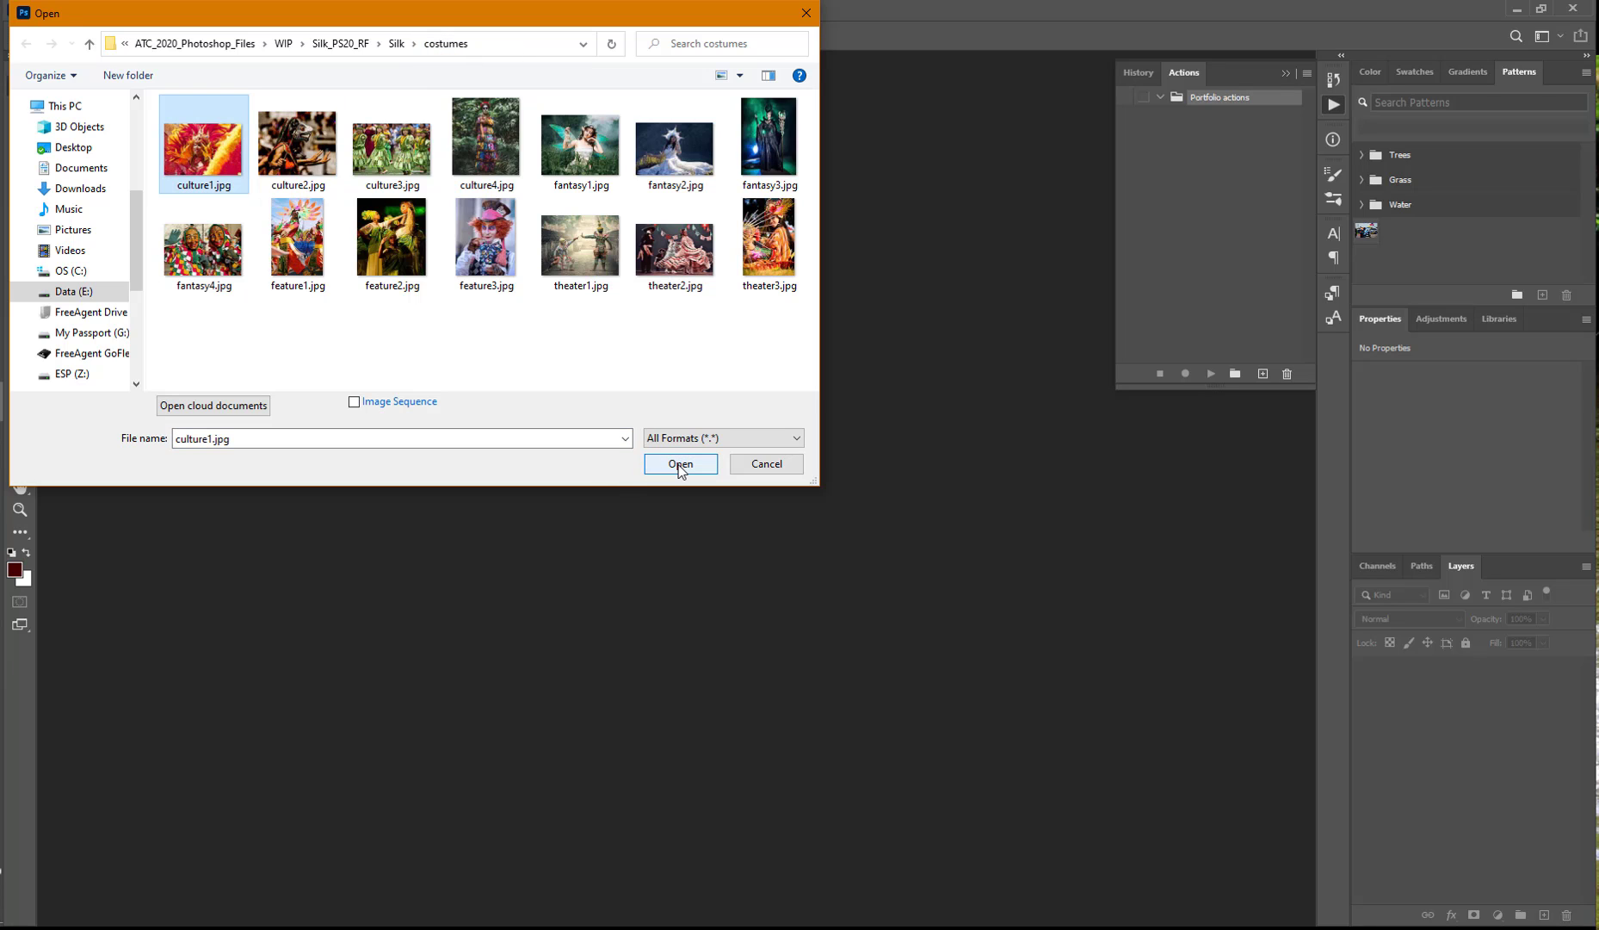
{"action": "left_click", "coordinate": [679, 464]}
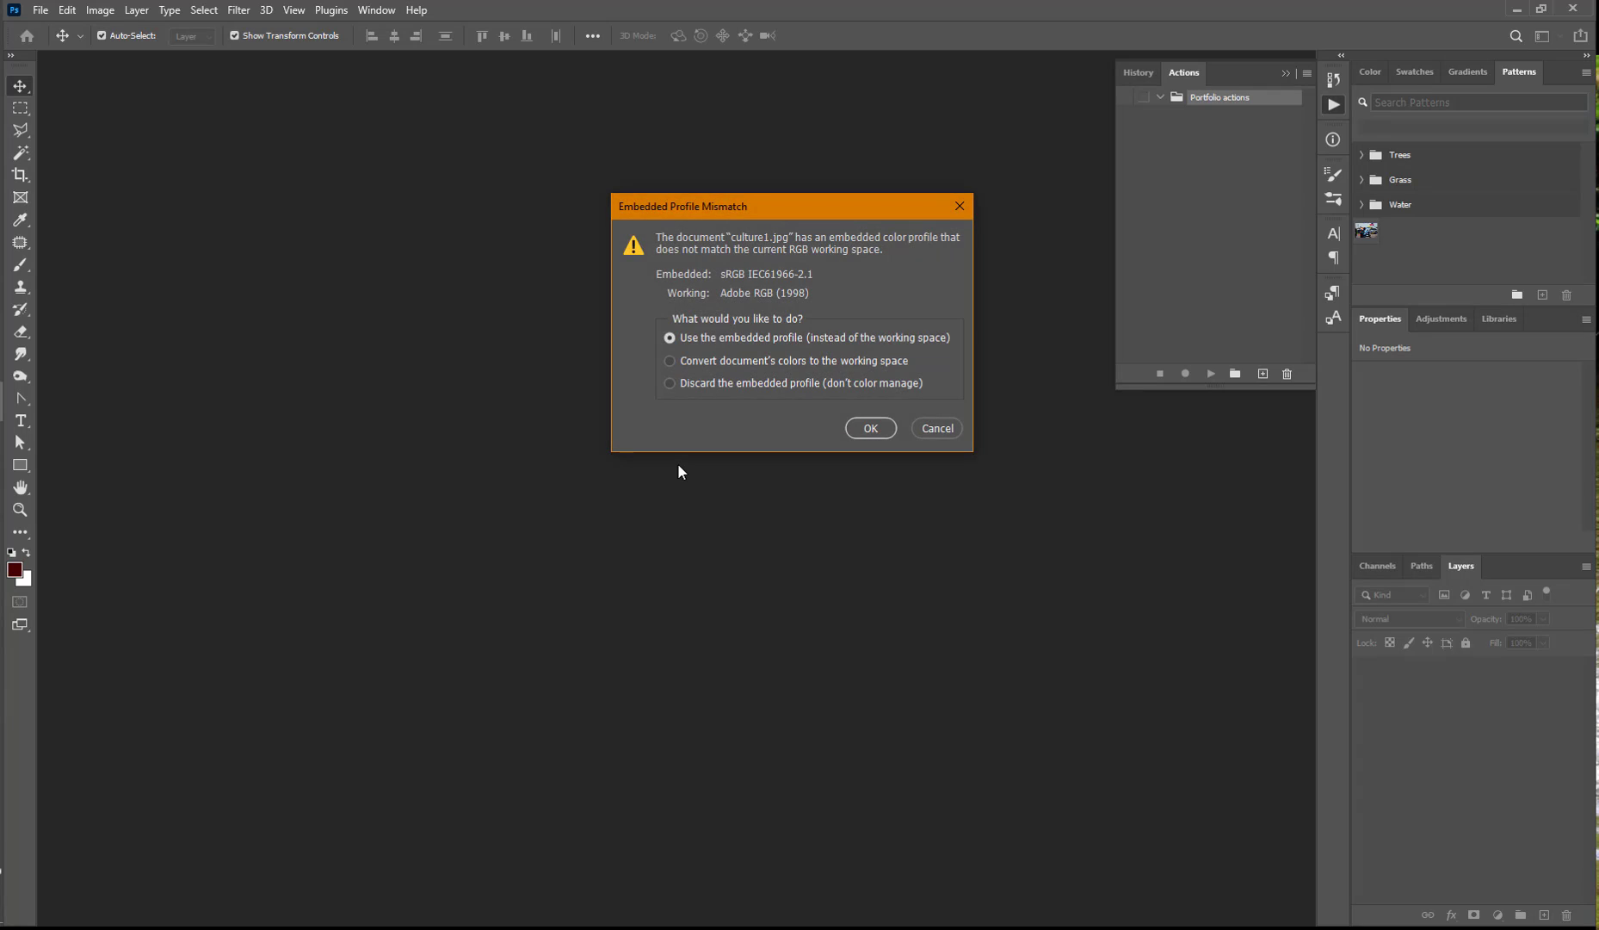
{"action": "left_click", "coordinate": [870, 427]}
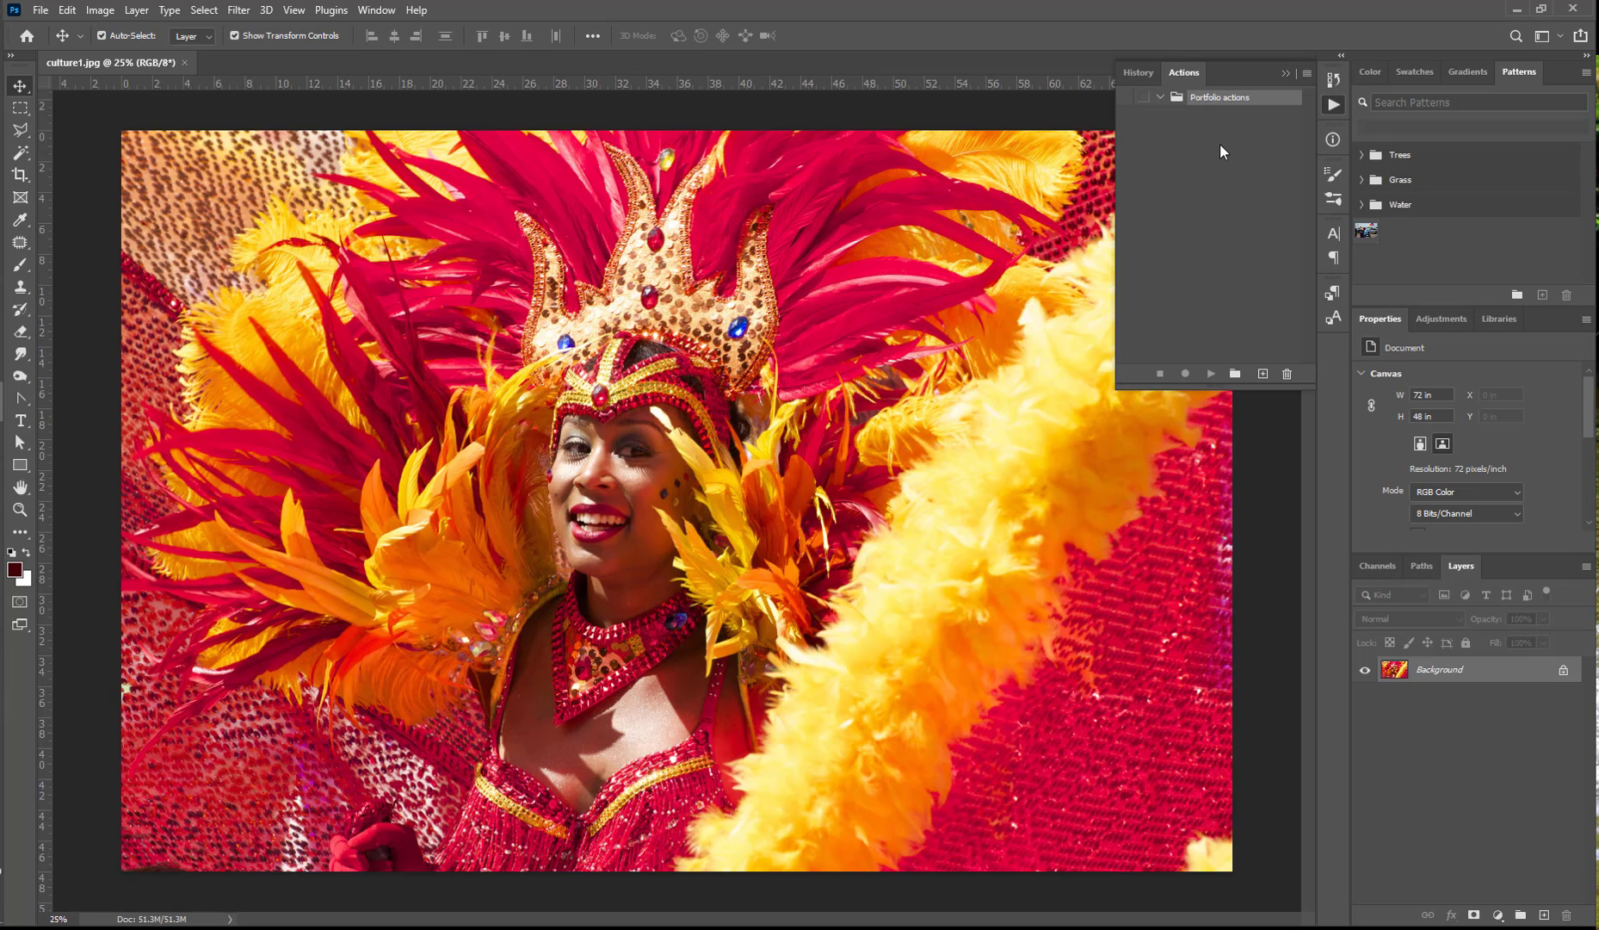
- Create an action named "Optimze for slides" in the Portfolio actions set and start recording it
{"action": "left_click", "coordinate": [1262, 374]}
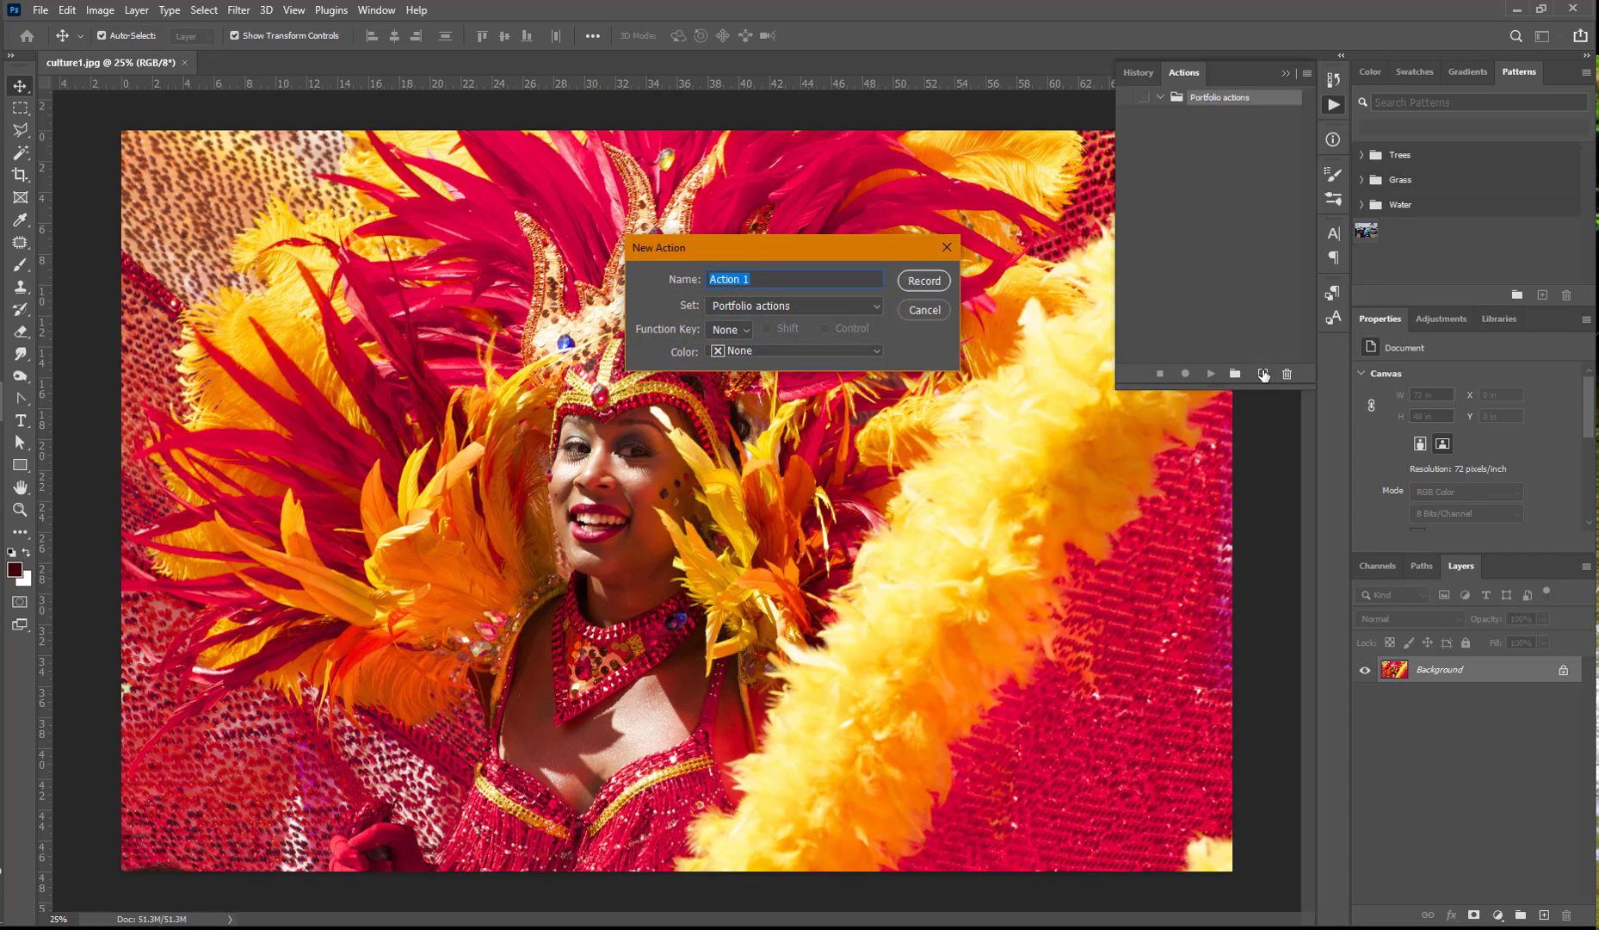
{"action": "type", "text": "Optimze for lidess"}
{"action": "left_click", "coordinate": [923, 282]}
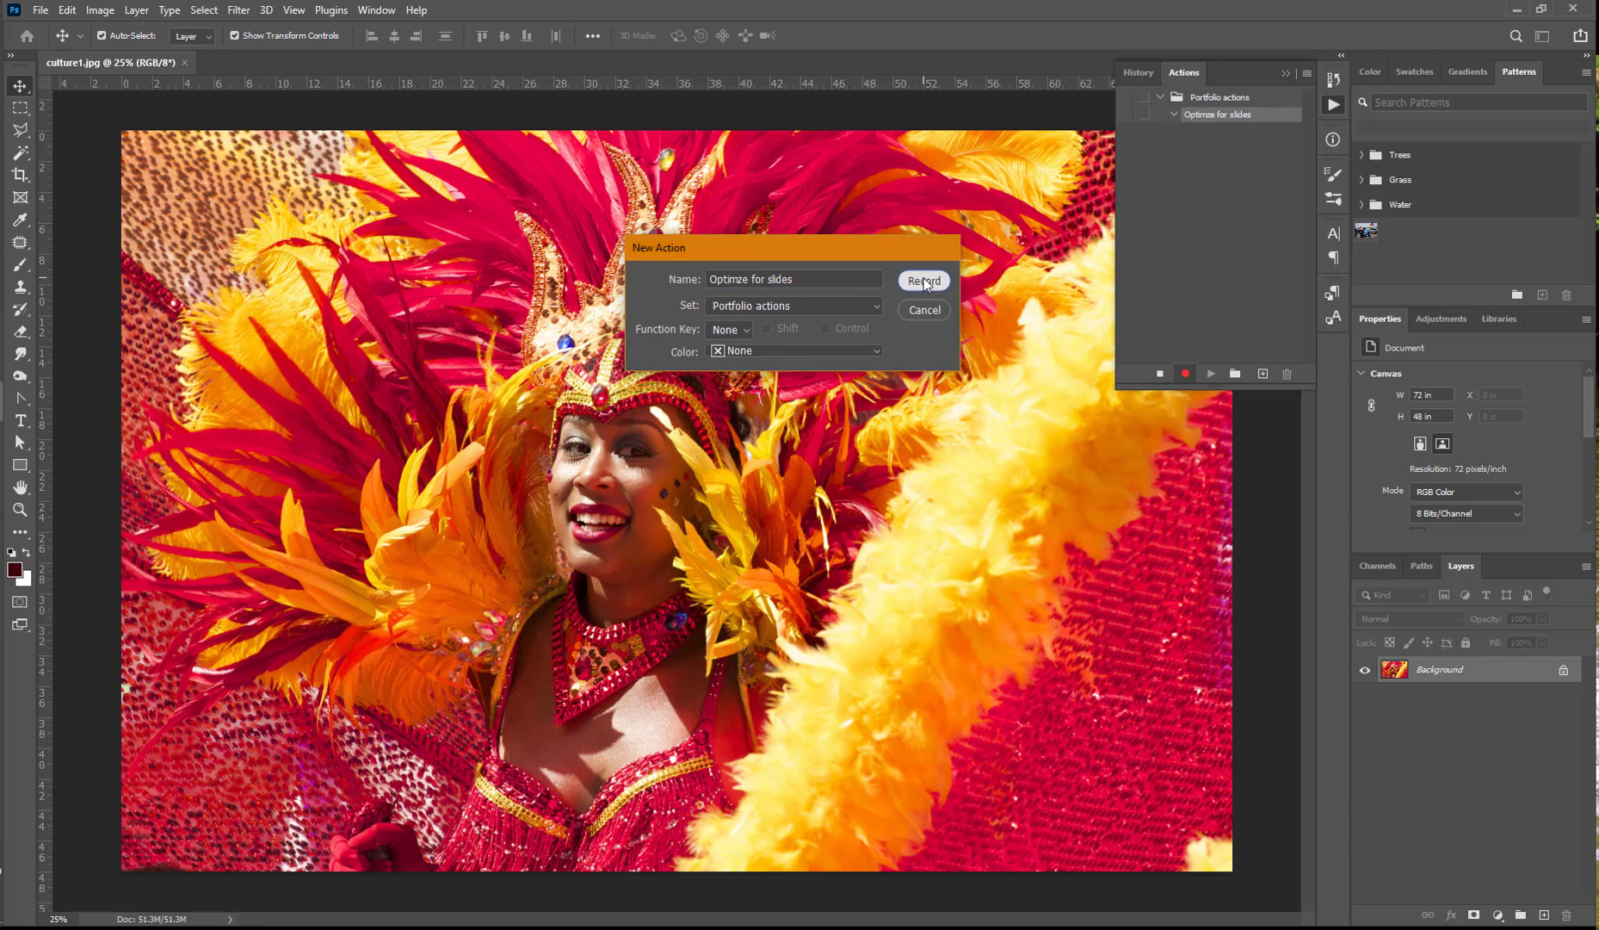
- Record resizing the image proportionally to a height of 1000 pixels, and stop the action recording
{"action": "left_click", "coordinate": [100, 9]}
{"action": "left_click", "coordinate": [111, 142]}
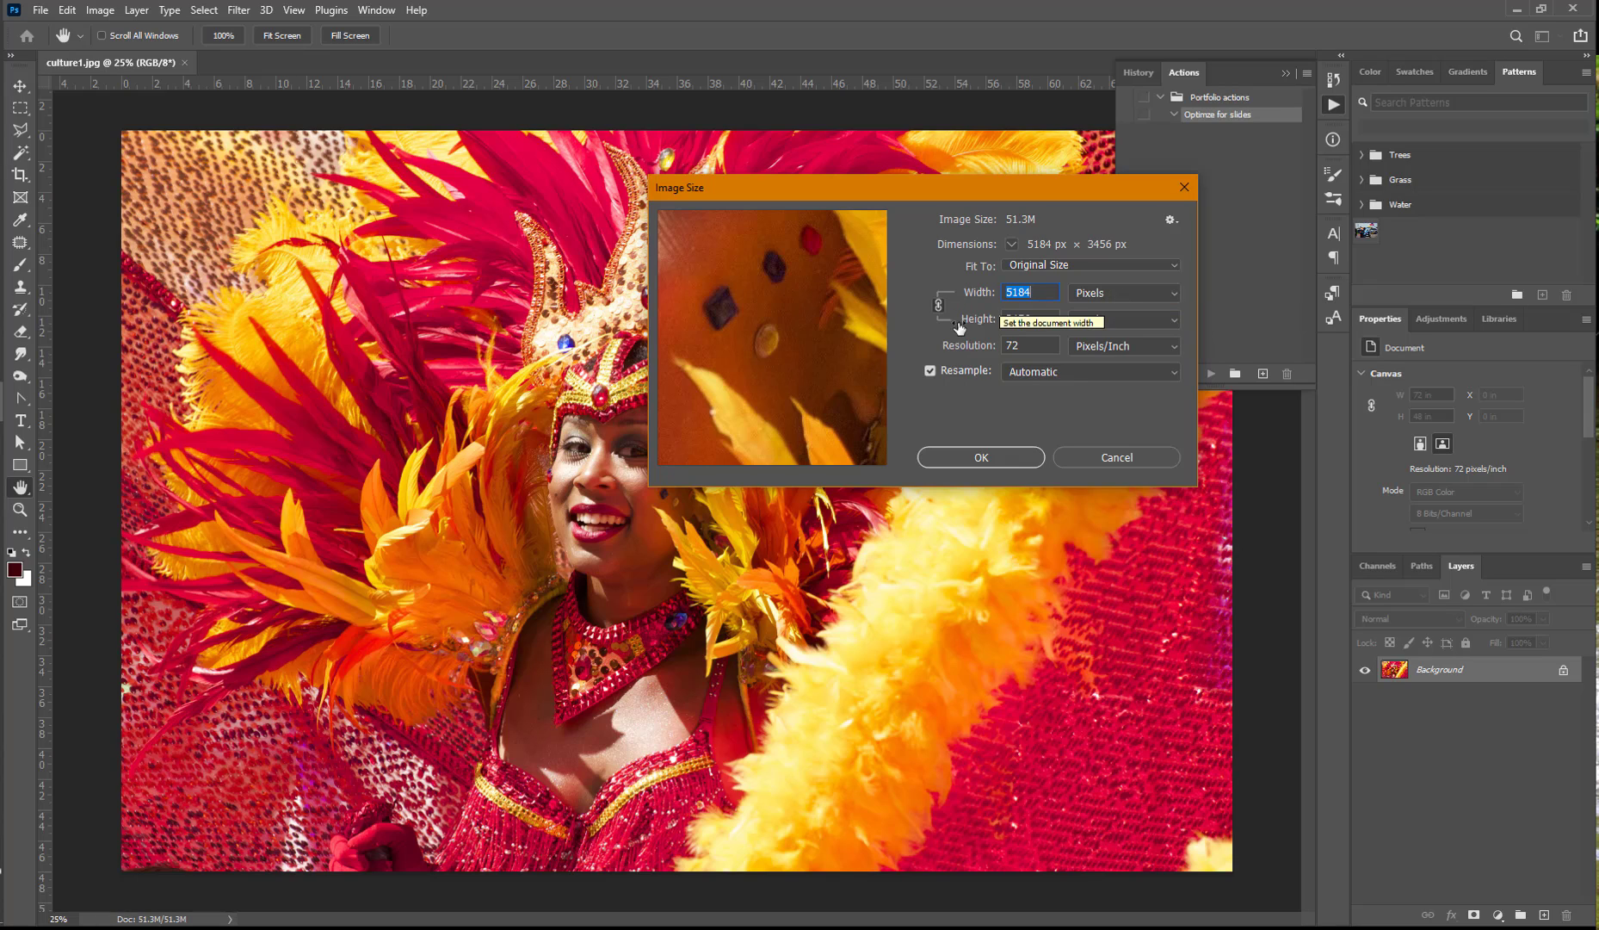
{"action": "left_click", "coordinate": [1040, 318]}
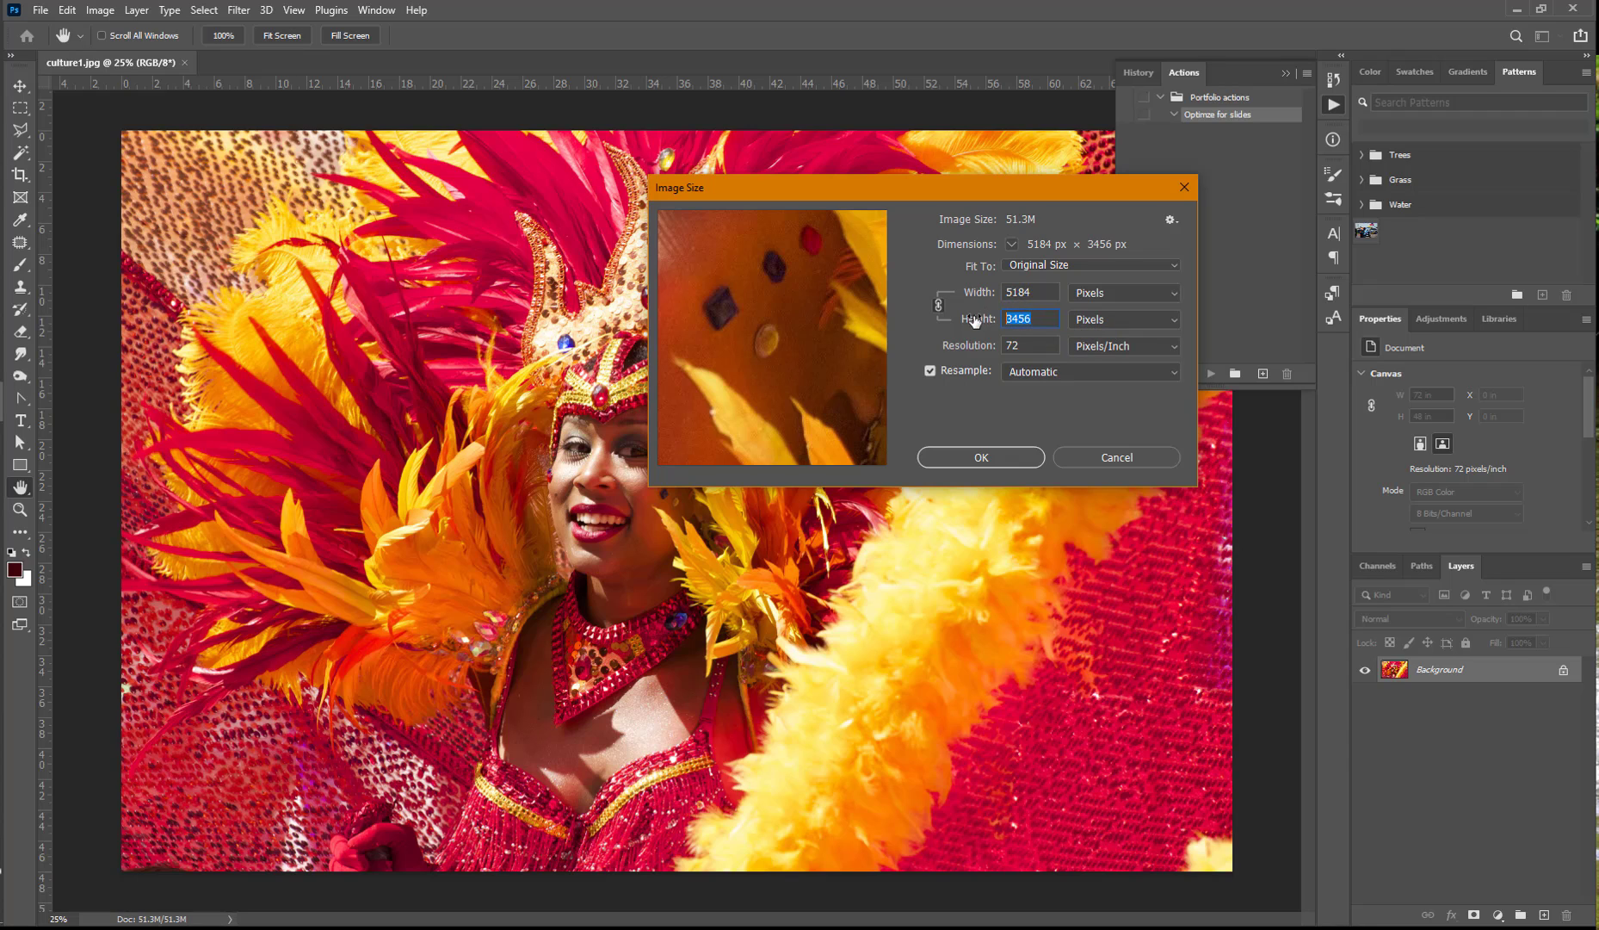
{"action": "type", "text": "1000"}
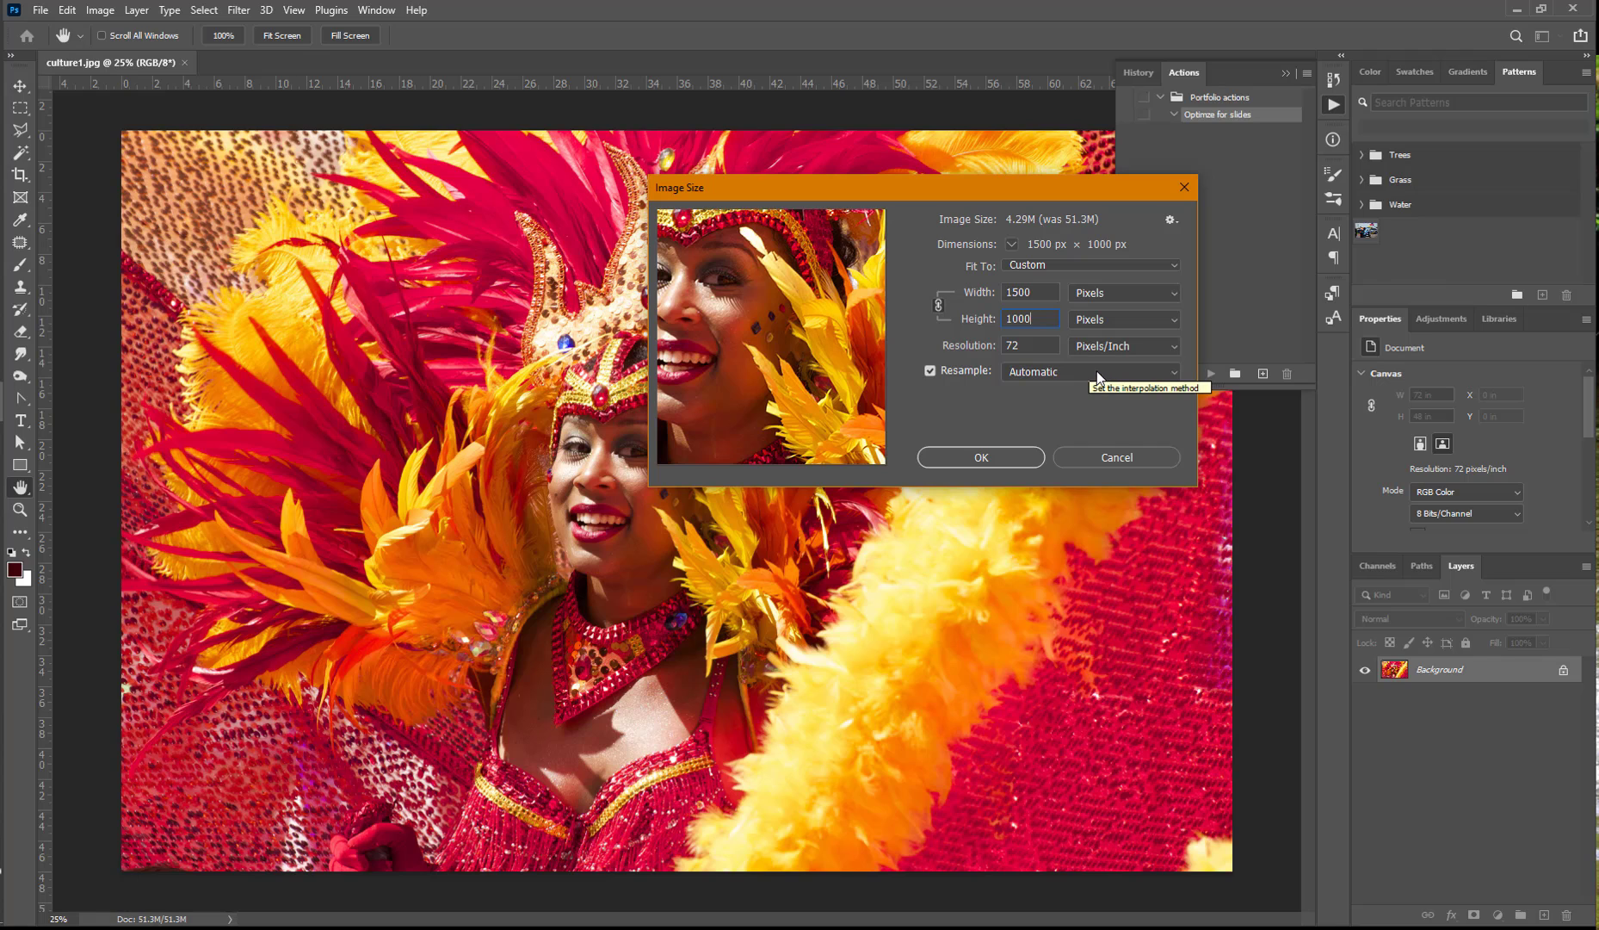
{"action": "left_click", "coordinate": [982, 457]}
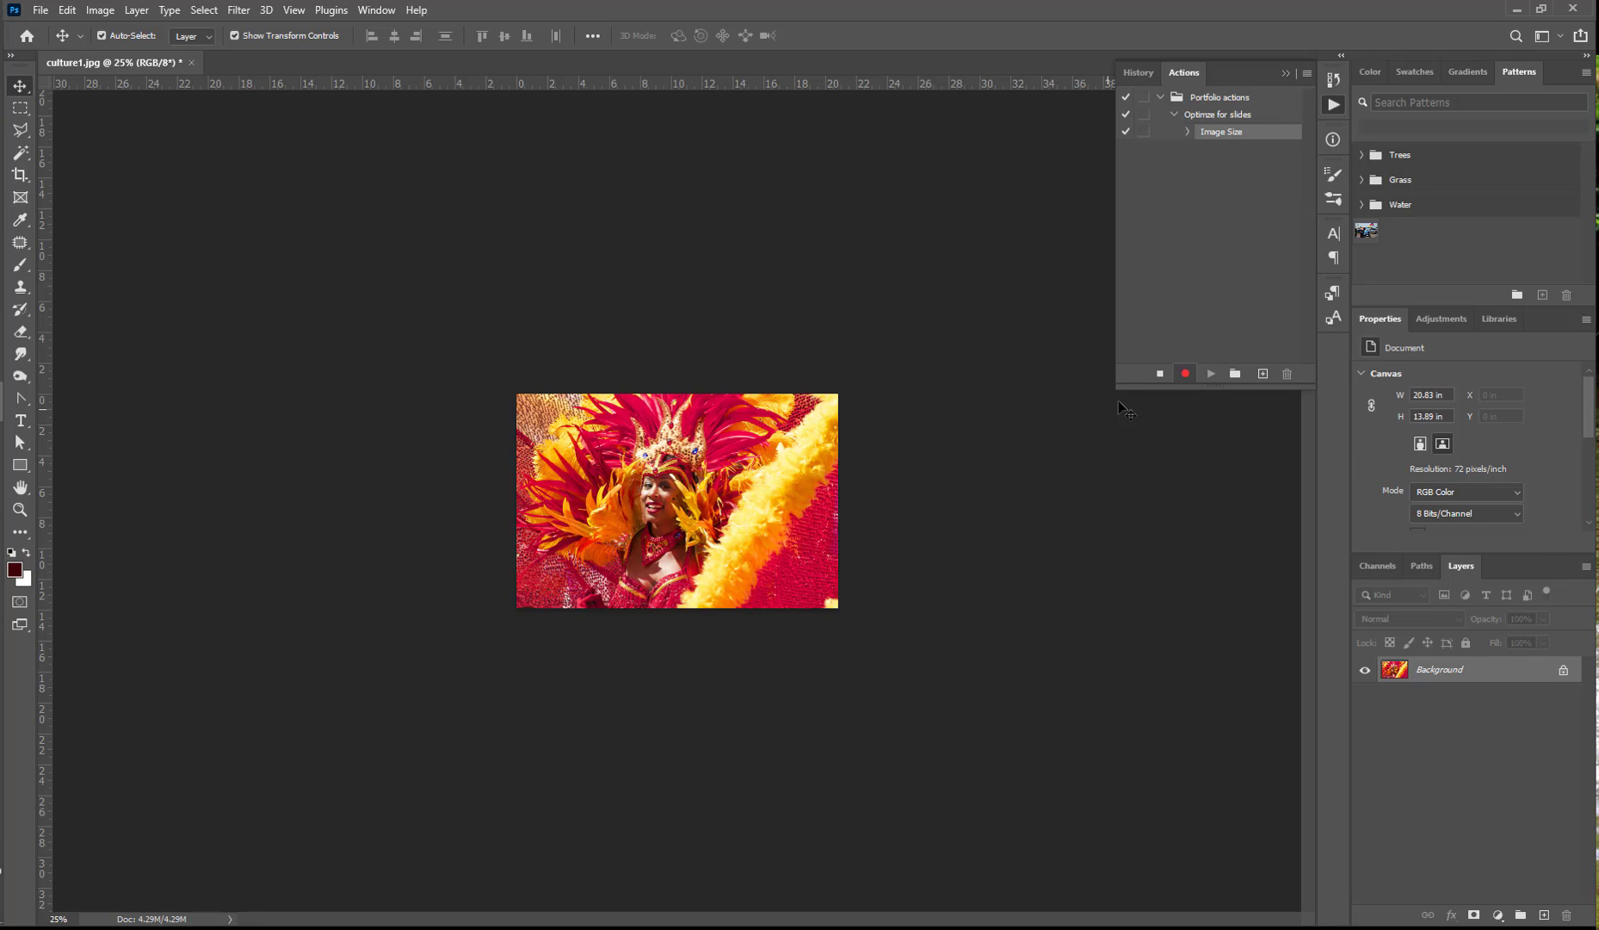
{"action": "left_click", "coordinate": [1159, 375]}
{"action": "left_click", "coordinate": [1188, 131]}
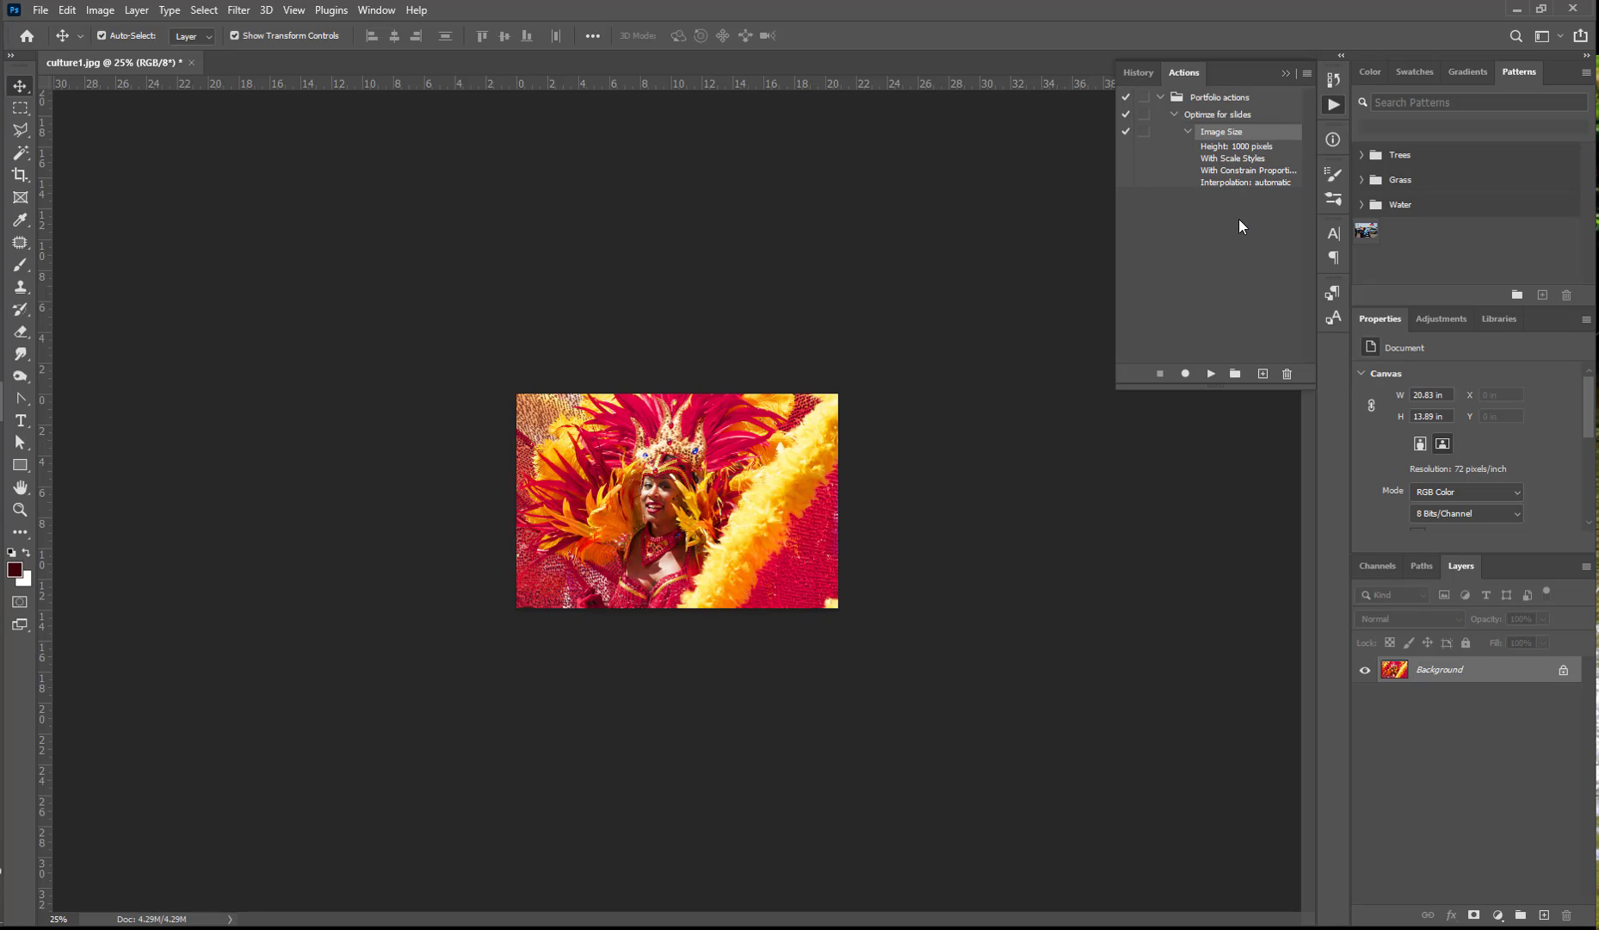
- Save the Portfolio actions set as "Portfolio actions.atn" in the Presets > Actions folder
{"action": "left_click", "coordinate": [1216, 100]}
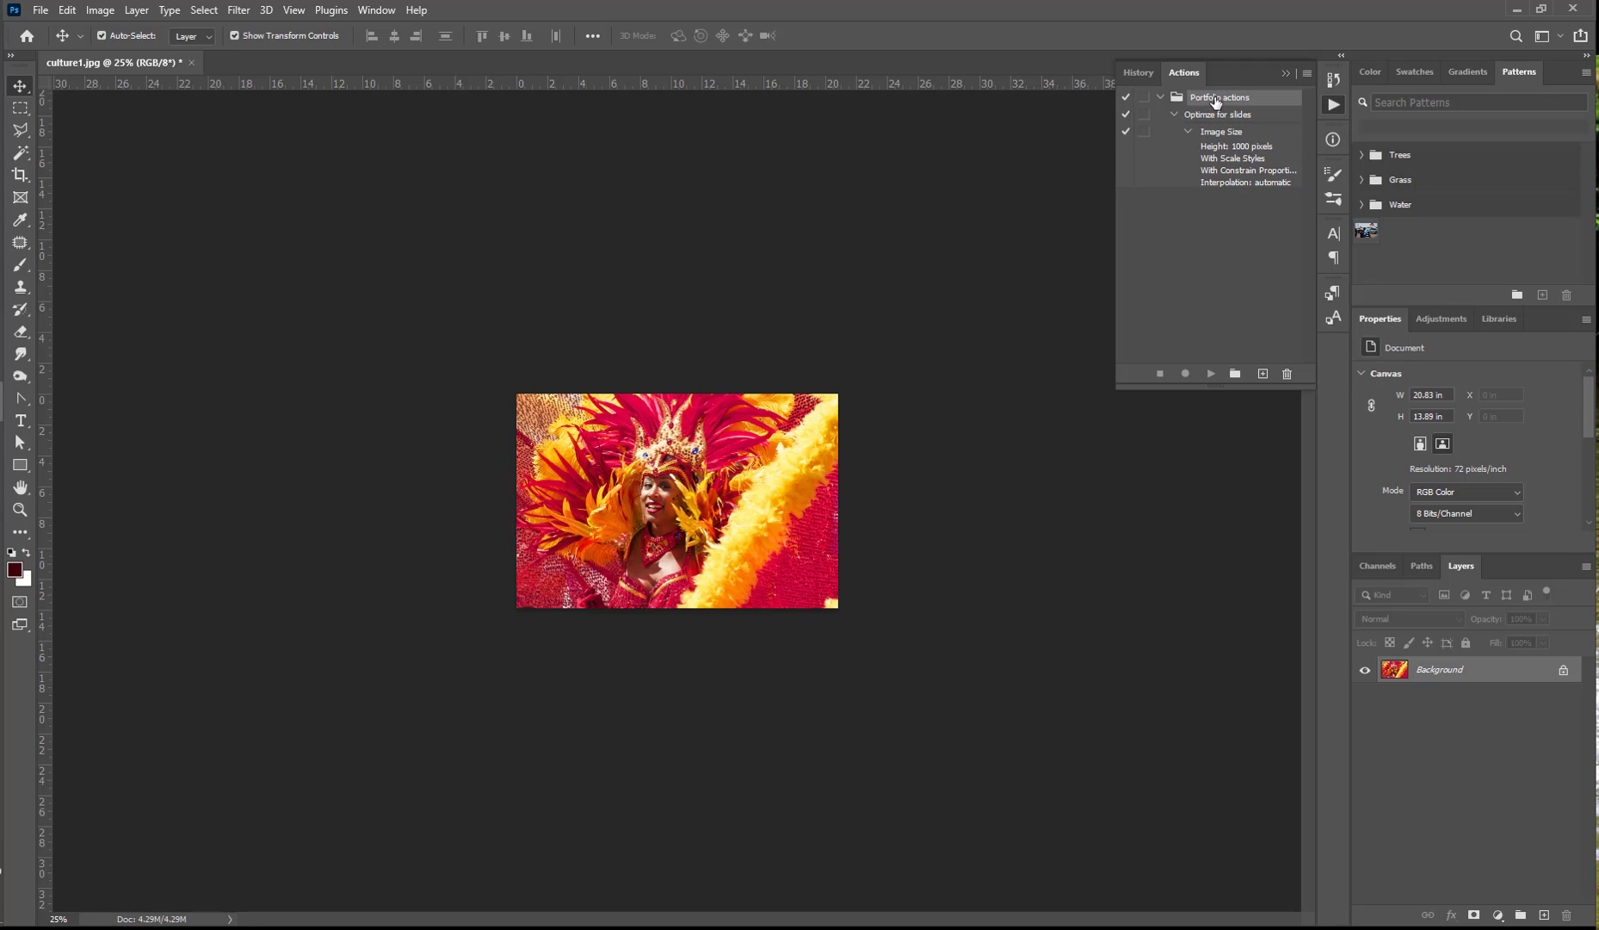
{"action": "left_click", "coordinate": [1307, 74]}
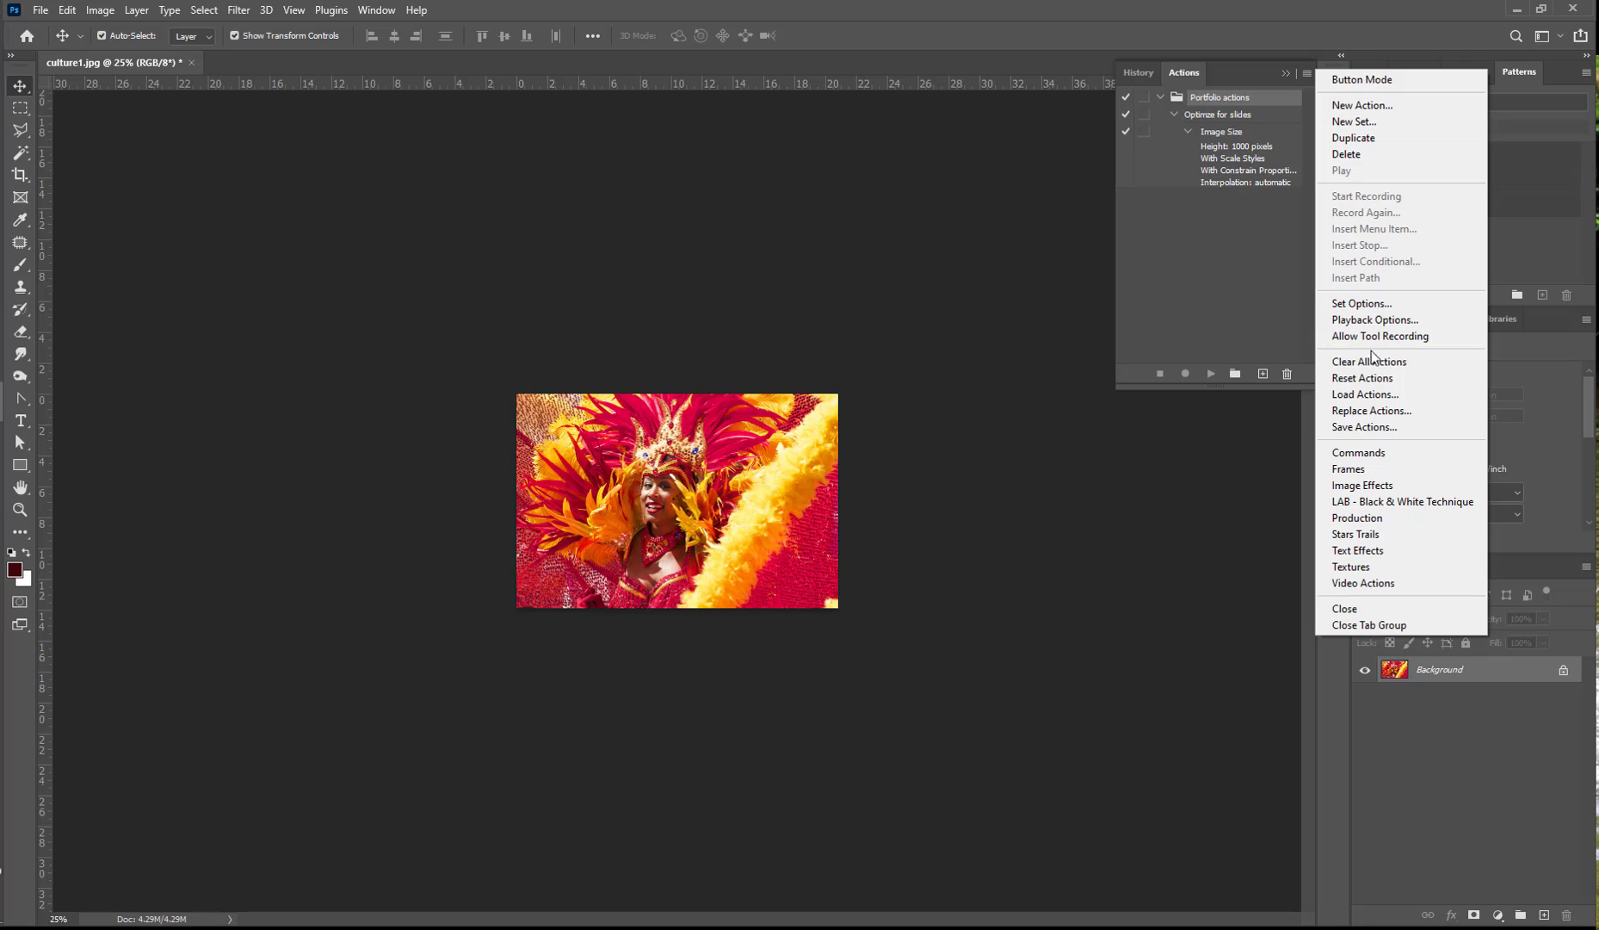
{"action": "left_click", "coordinate": [1367, 428]}
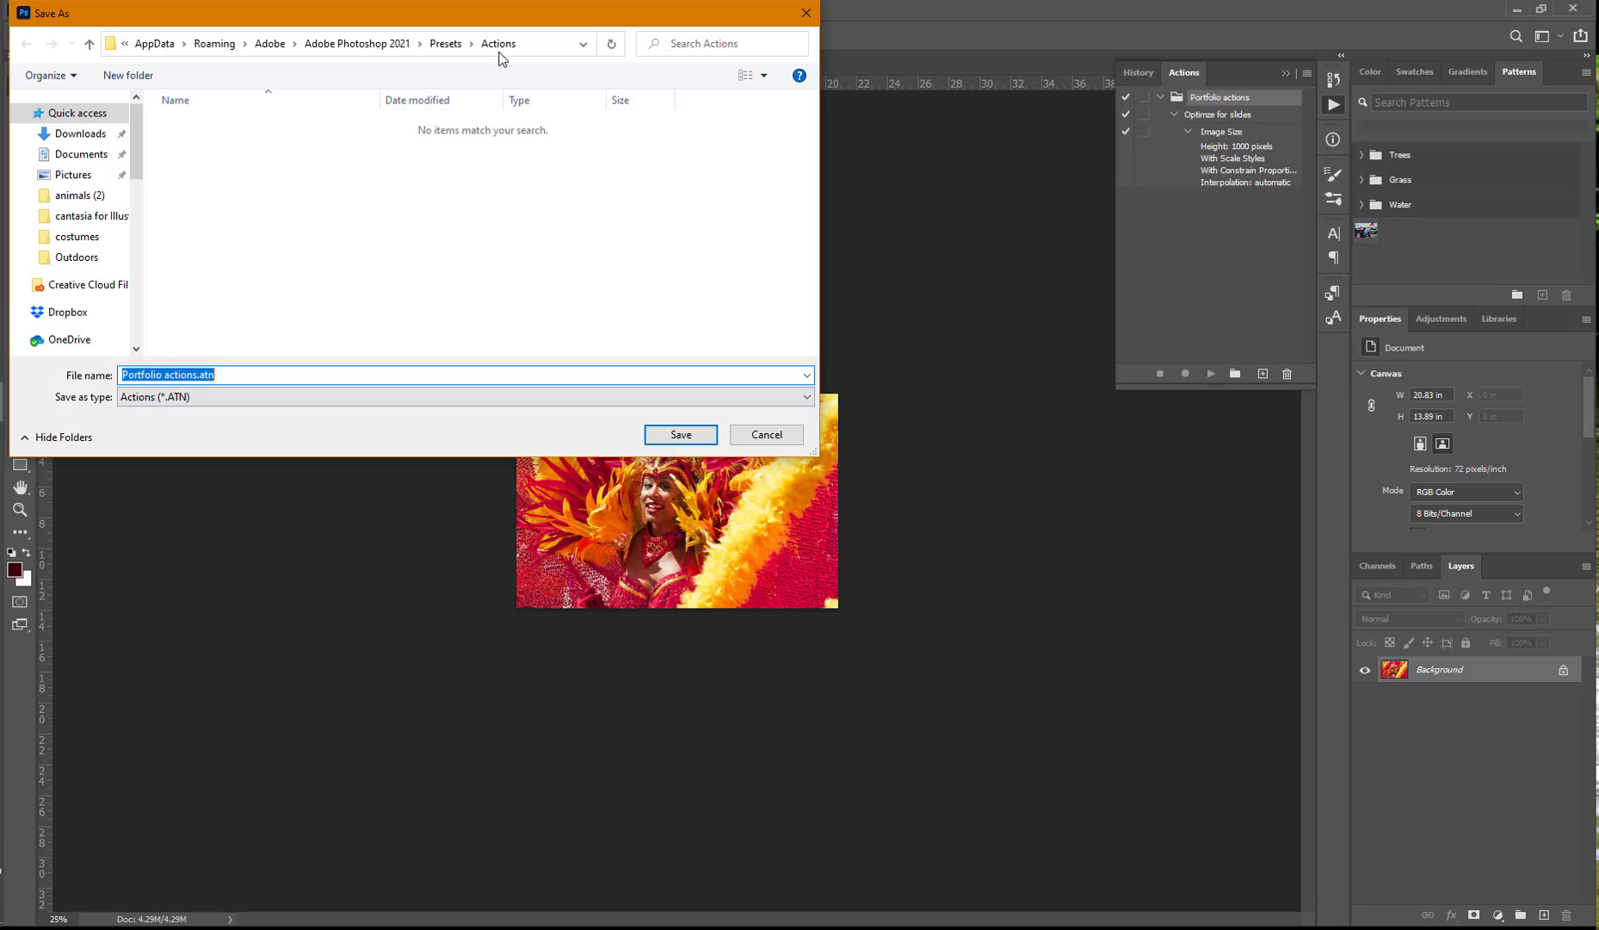
{"action": "left_click", "coordinate": [697, 436]}
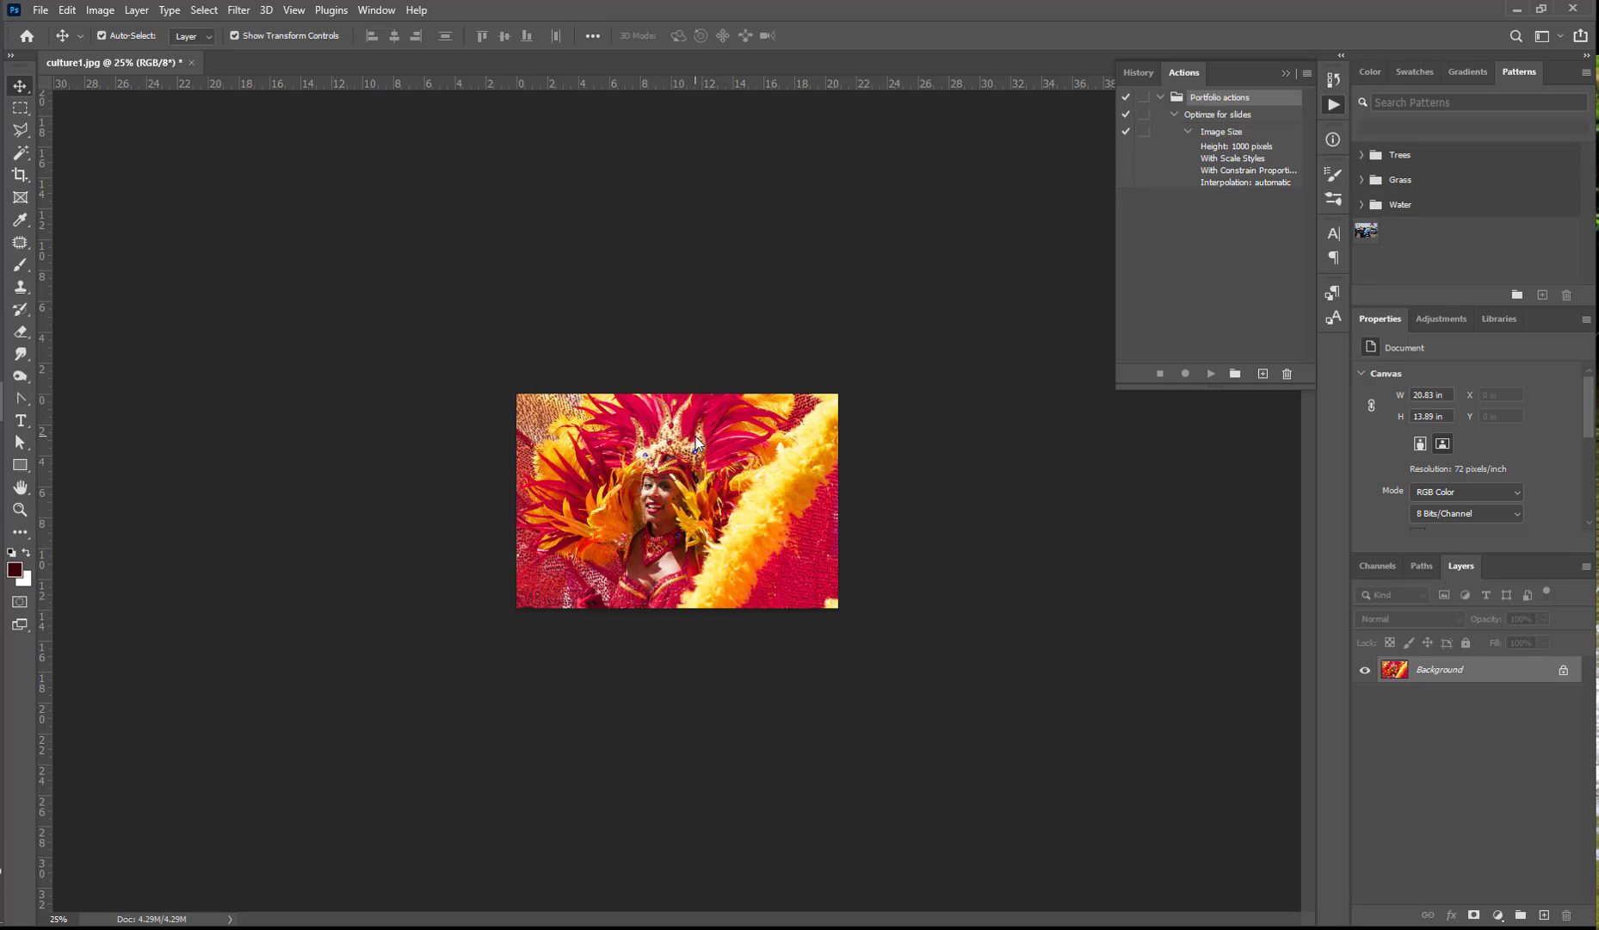
- Close culture1.jpg without saving its changes and start the Batch automation
{"action": "left_click", "coordinate": [192, 62]}
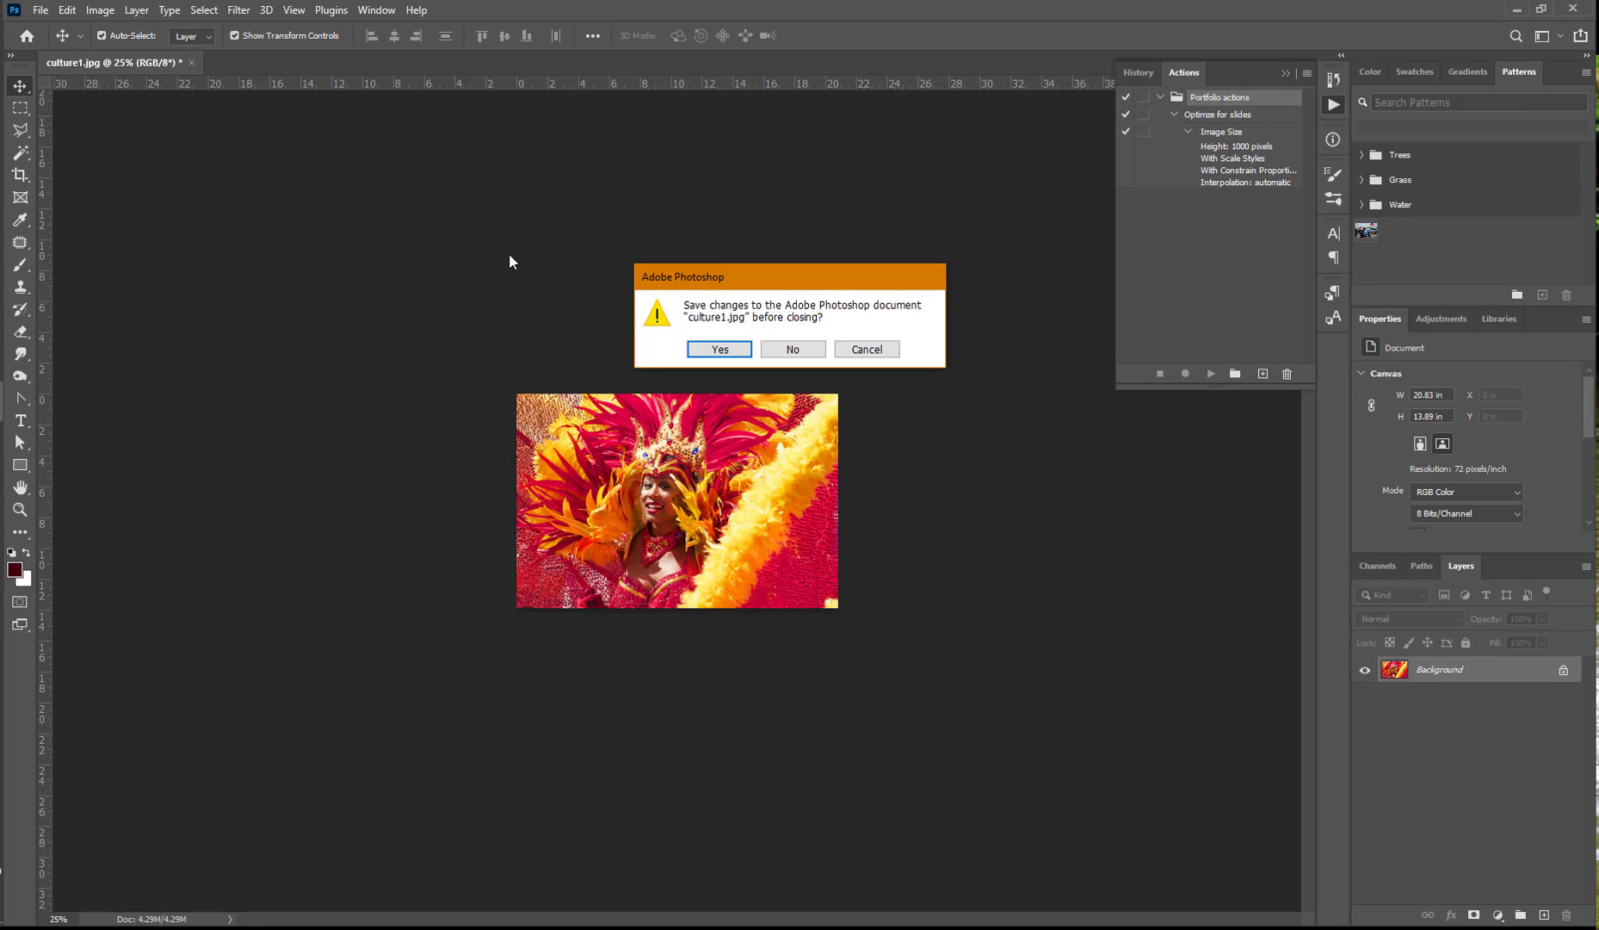
{"action": "left_click", "coordinate": [798, 347]}
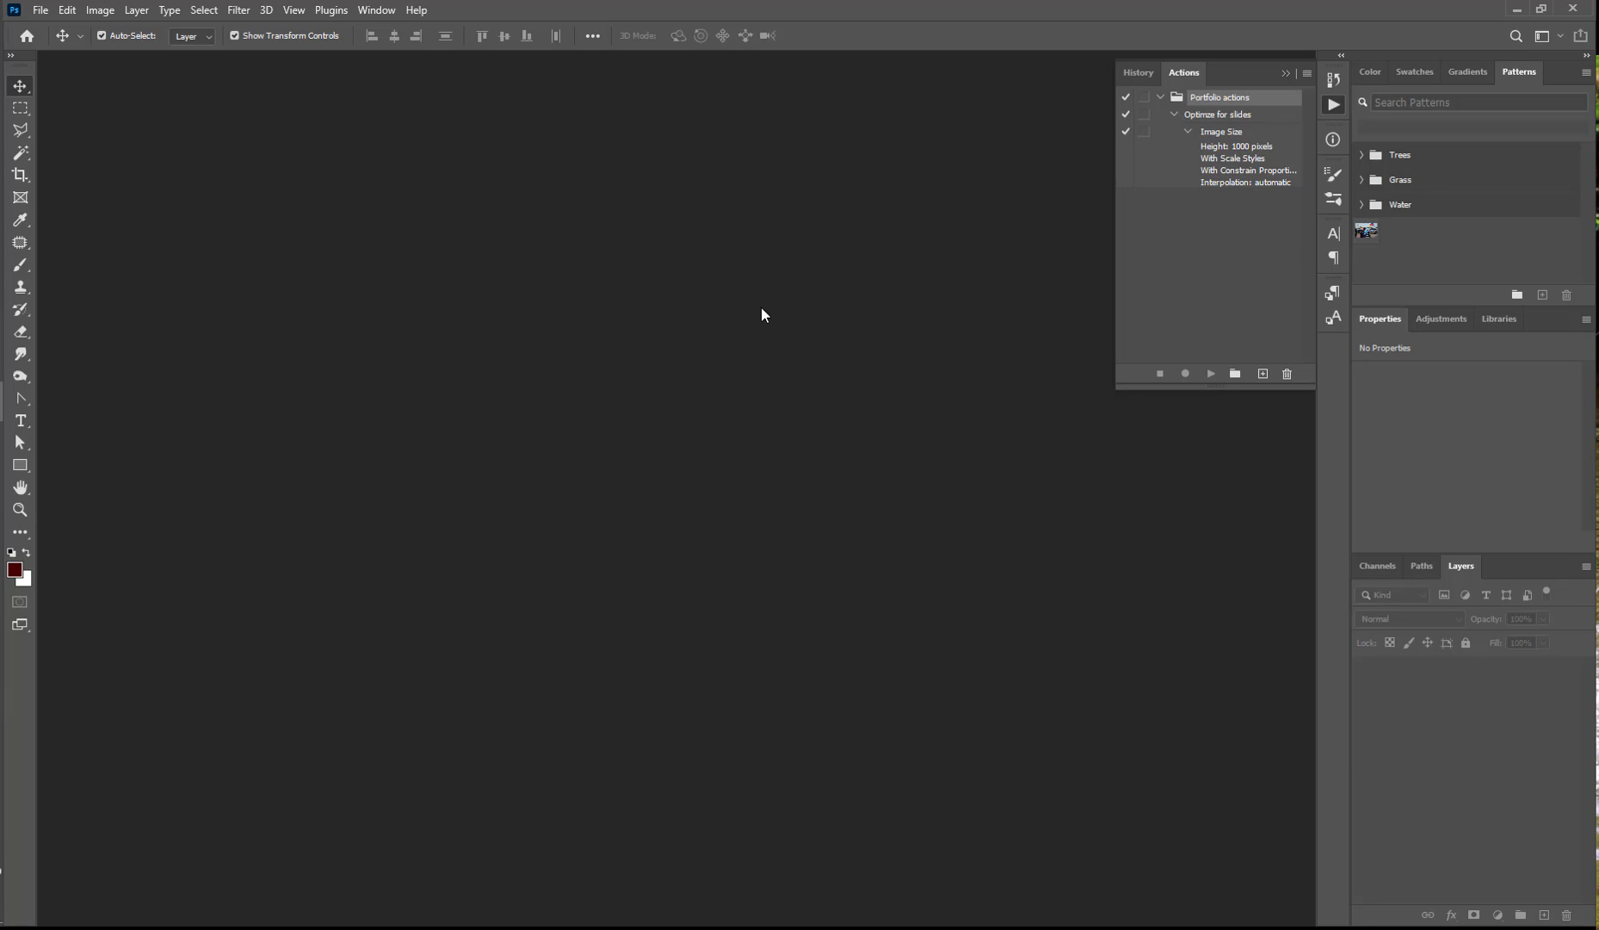
{"action": "left_click", "coordinate": [40, 10]}
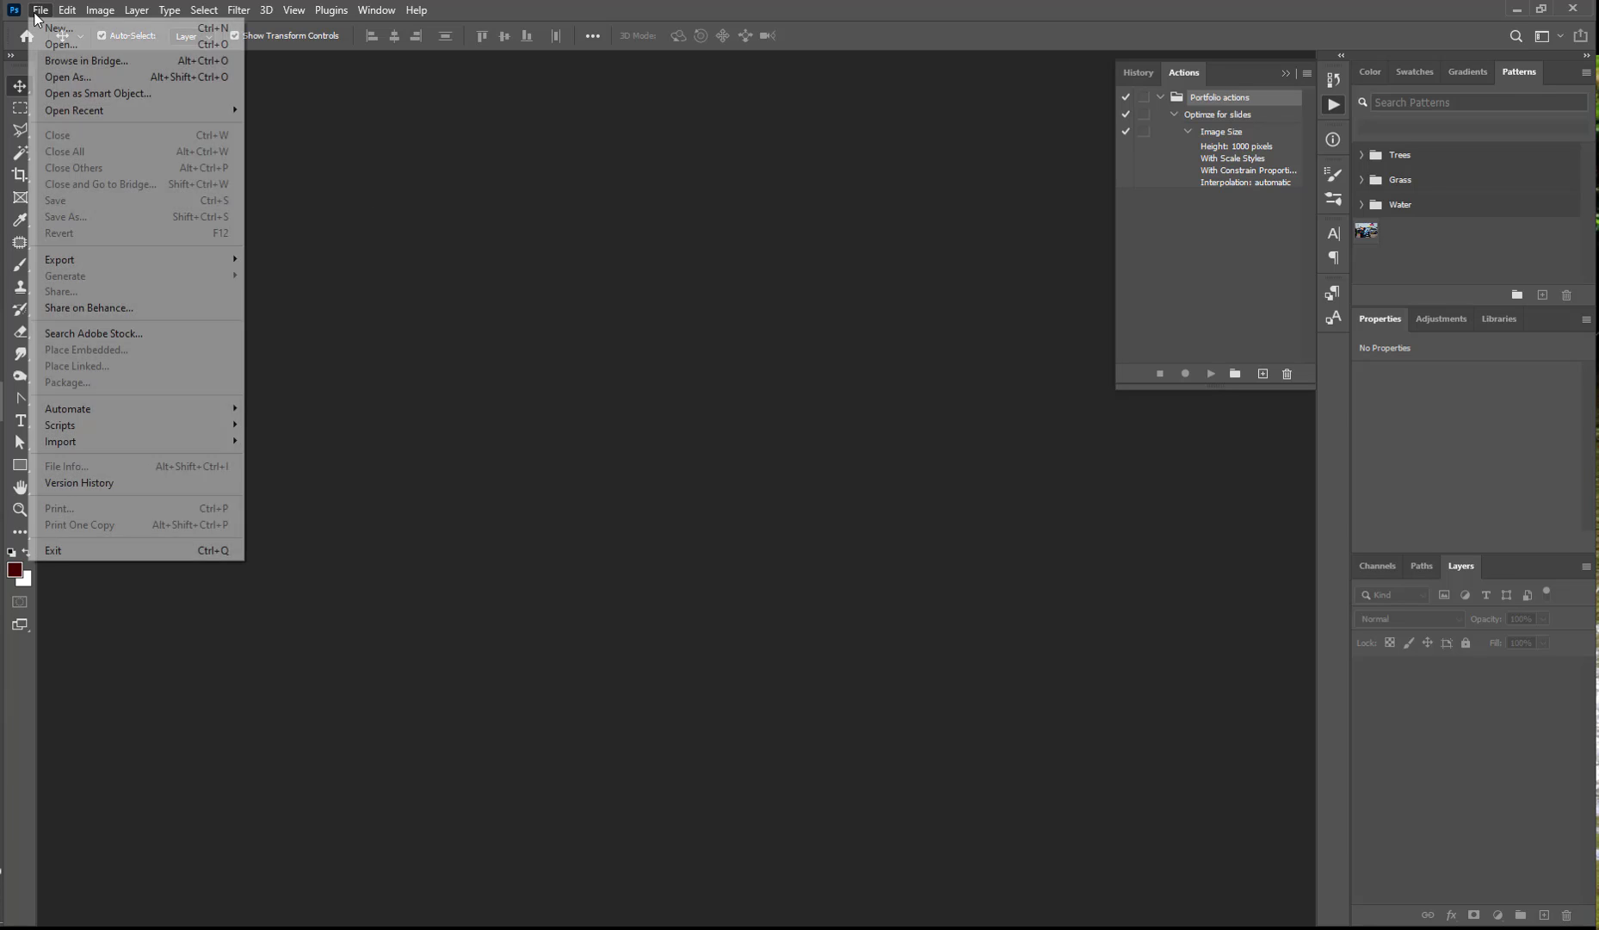
{"action": "mouse_move", "coordinate": [82, 413]}
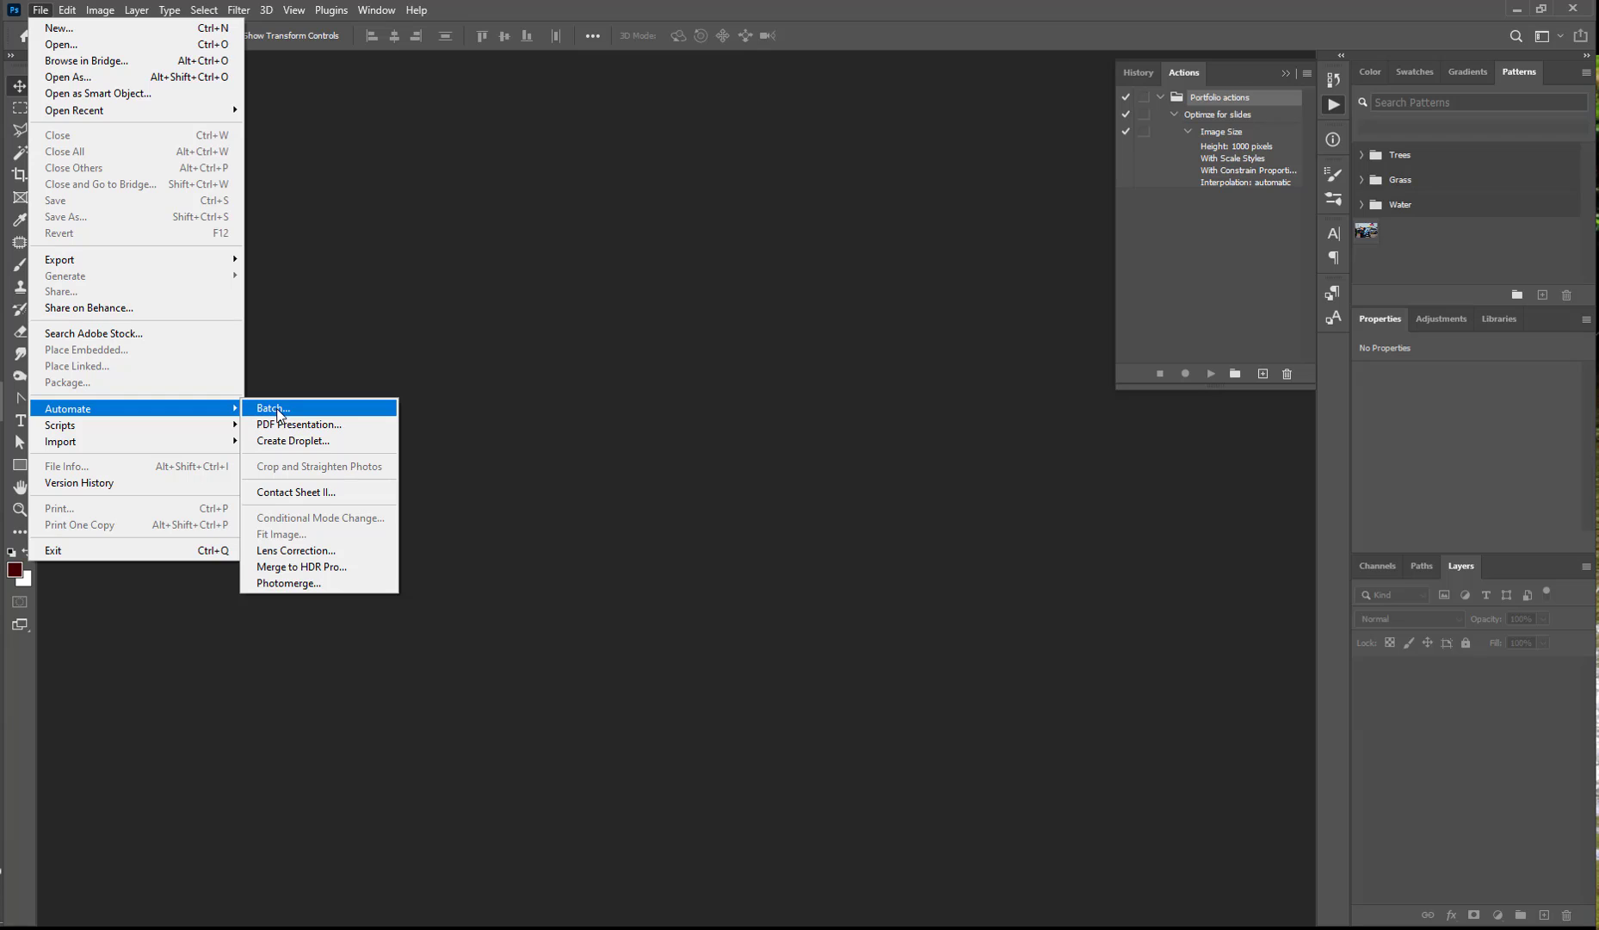
{"action": "left_click", "coordinate": [327, 411]}
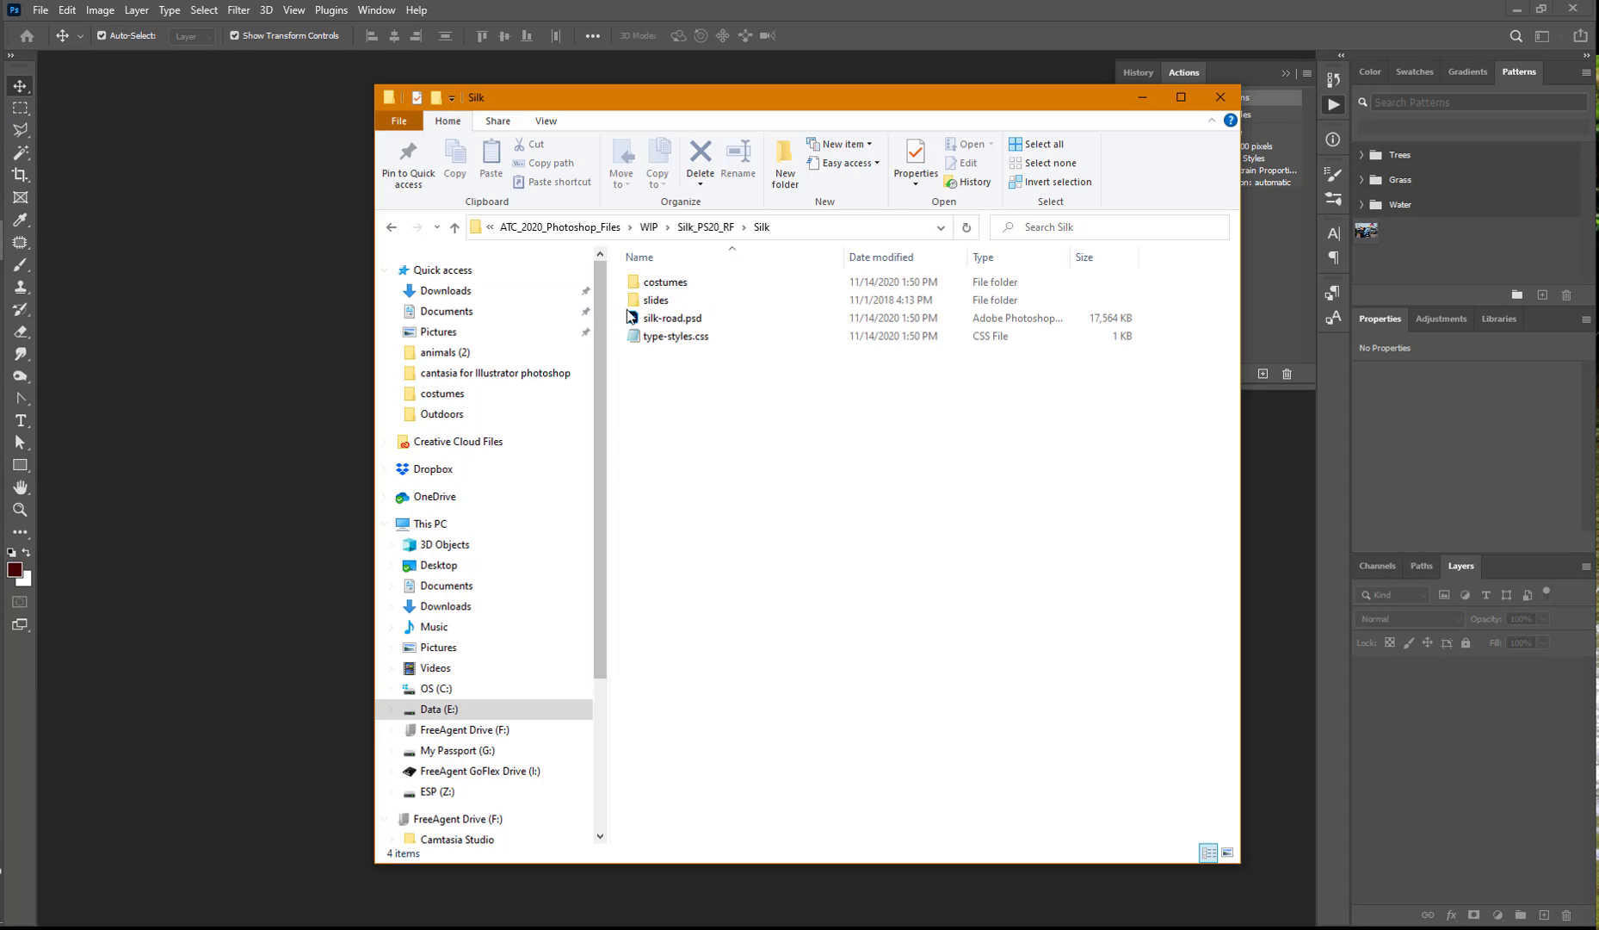
- Examine the images in the costumes folder inside the Silk folder, and put the file window away
{"action": "left_click", "coordinate": [637, 284]}
{"action": "double_click", "coordinate": [637, 284]}
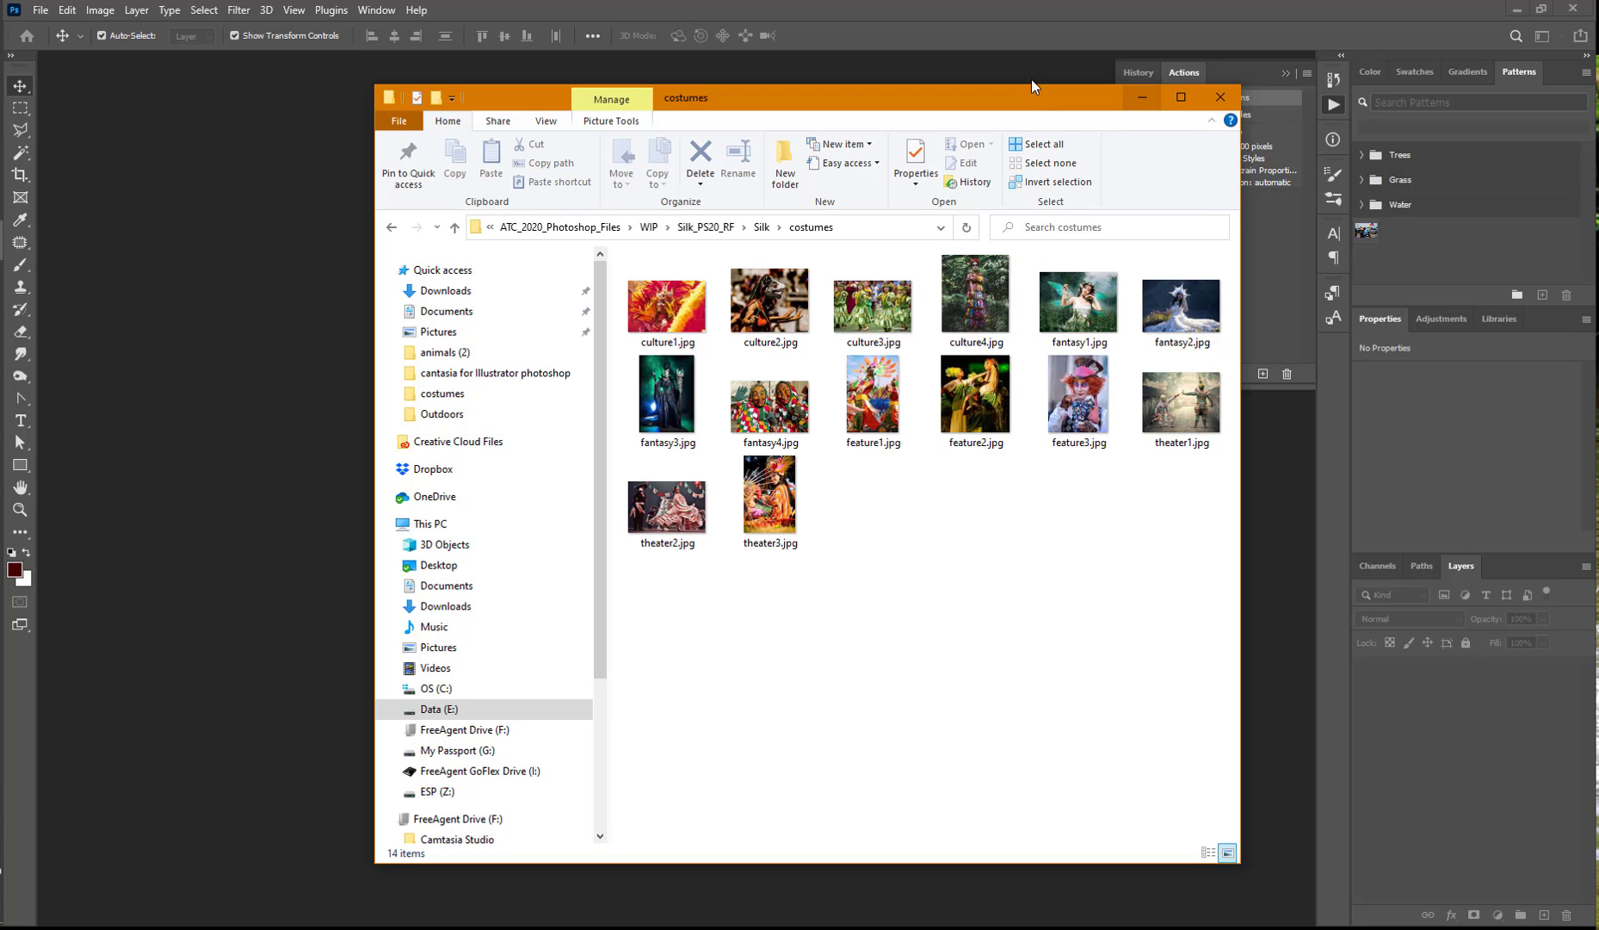
{"action": "left_click", "coordinate": [1141, 98]}
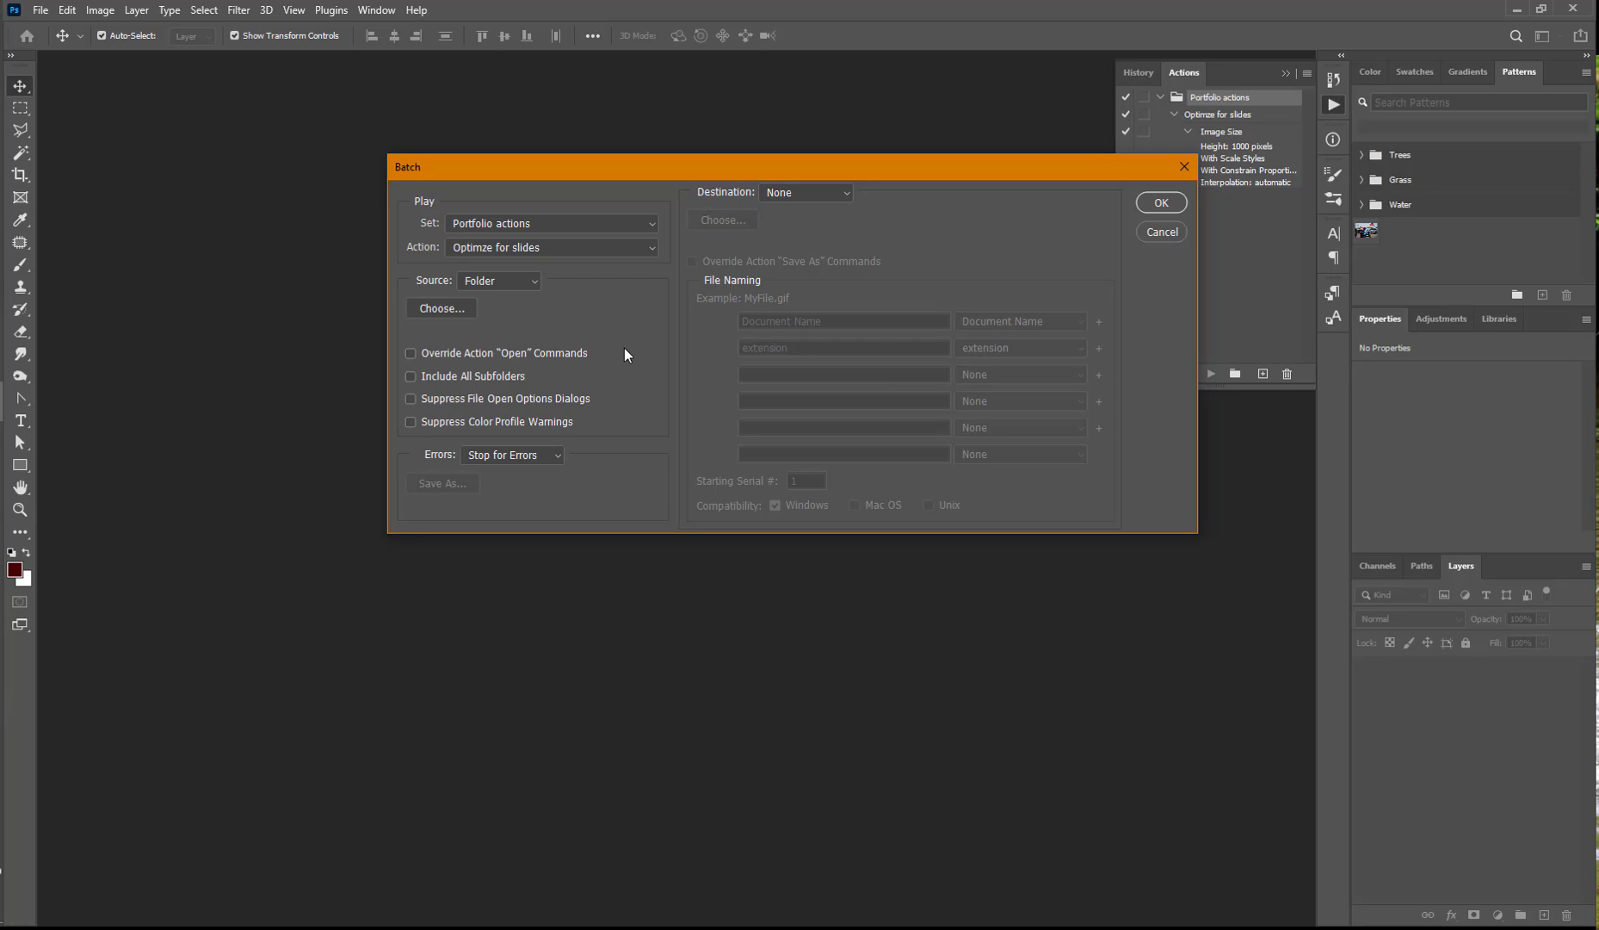
- Set the batch source to the costumes folder inside the Silk folder on Data (E:), and suppress color profile warnings
{"action": "left_click", "coordinate": [537, 280]}
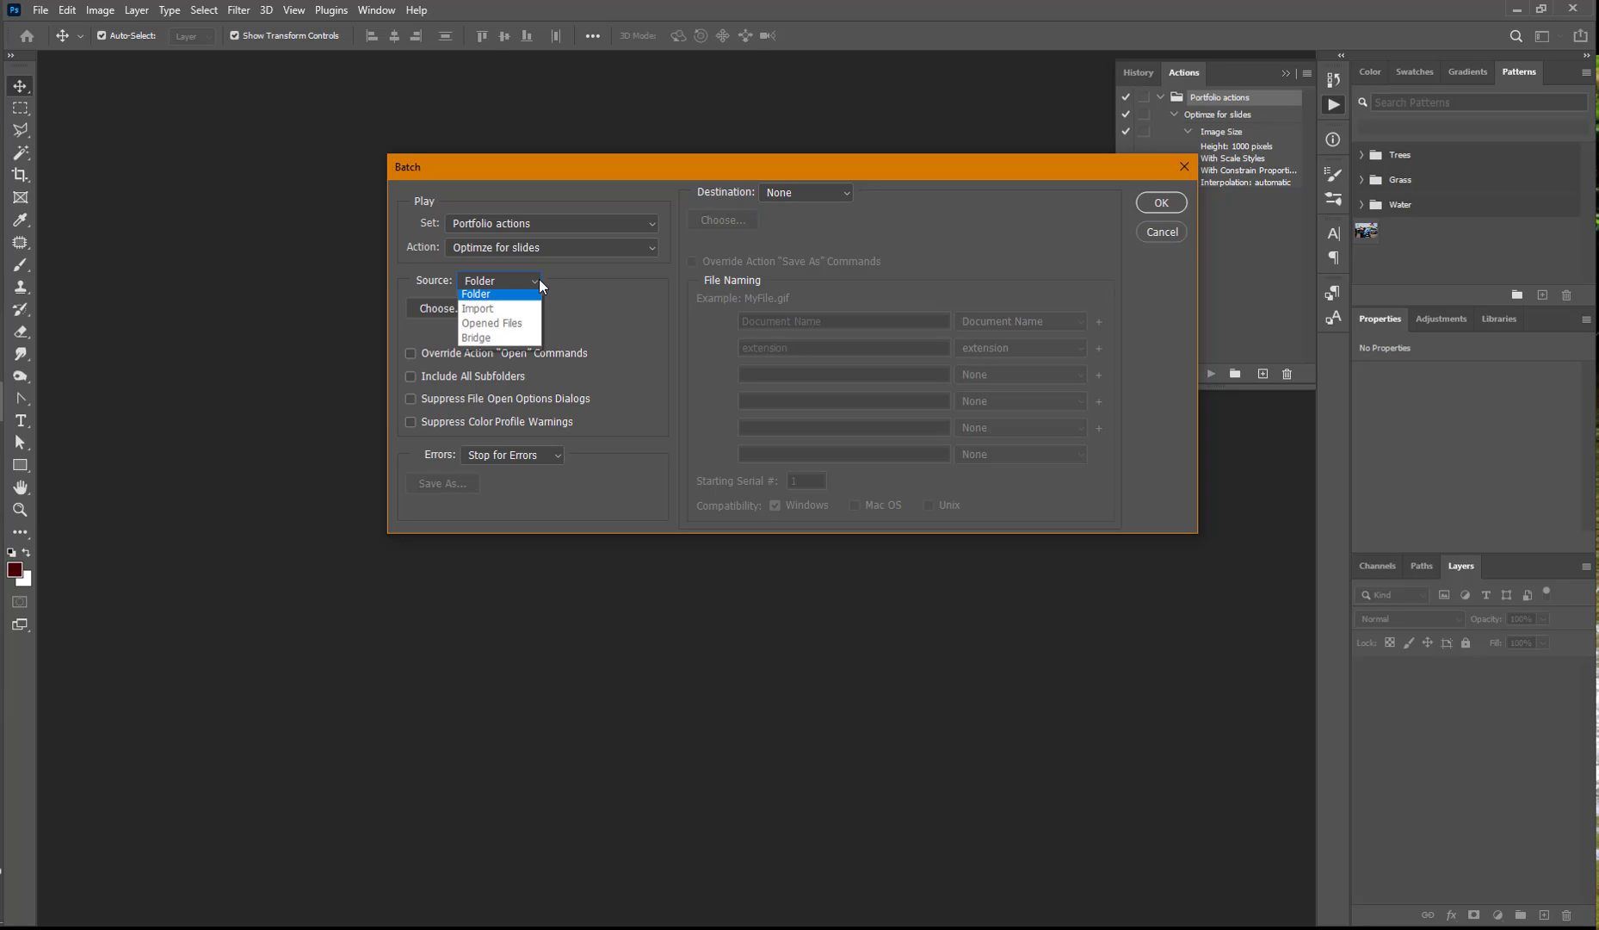
{"action": "left_click", "coordinate": [542, 280]}
{"action": "left_click", "coordinate": [451, 308]}
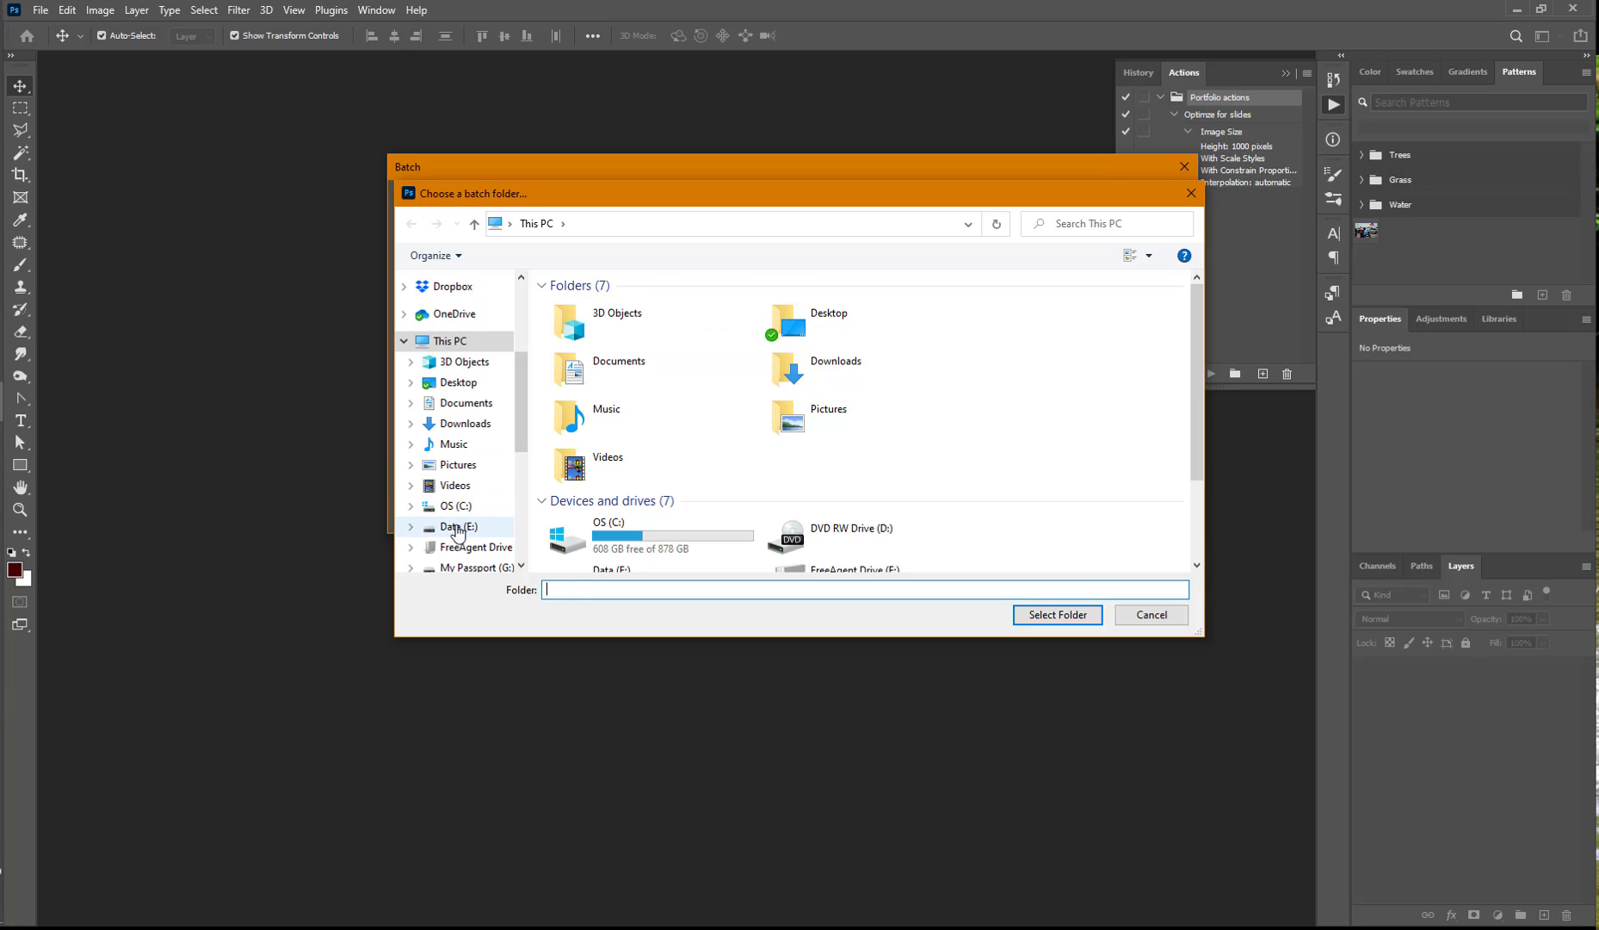
{"action": "left_click", "coordinate": [457, 527]}
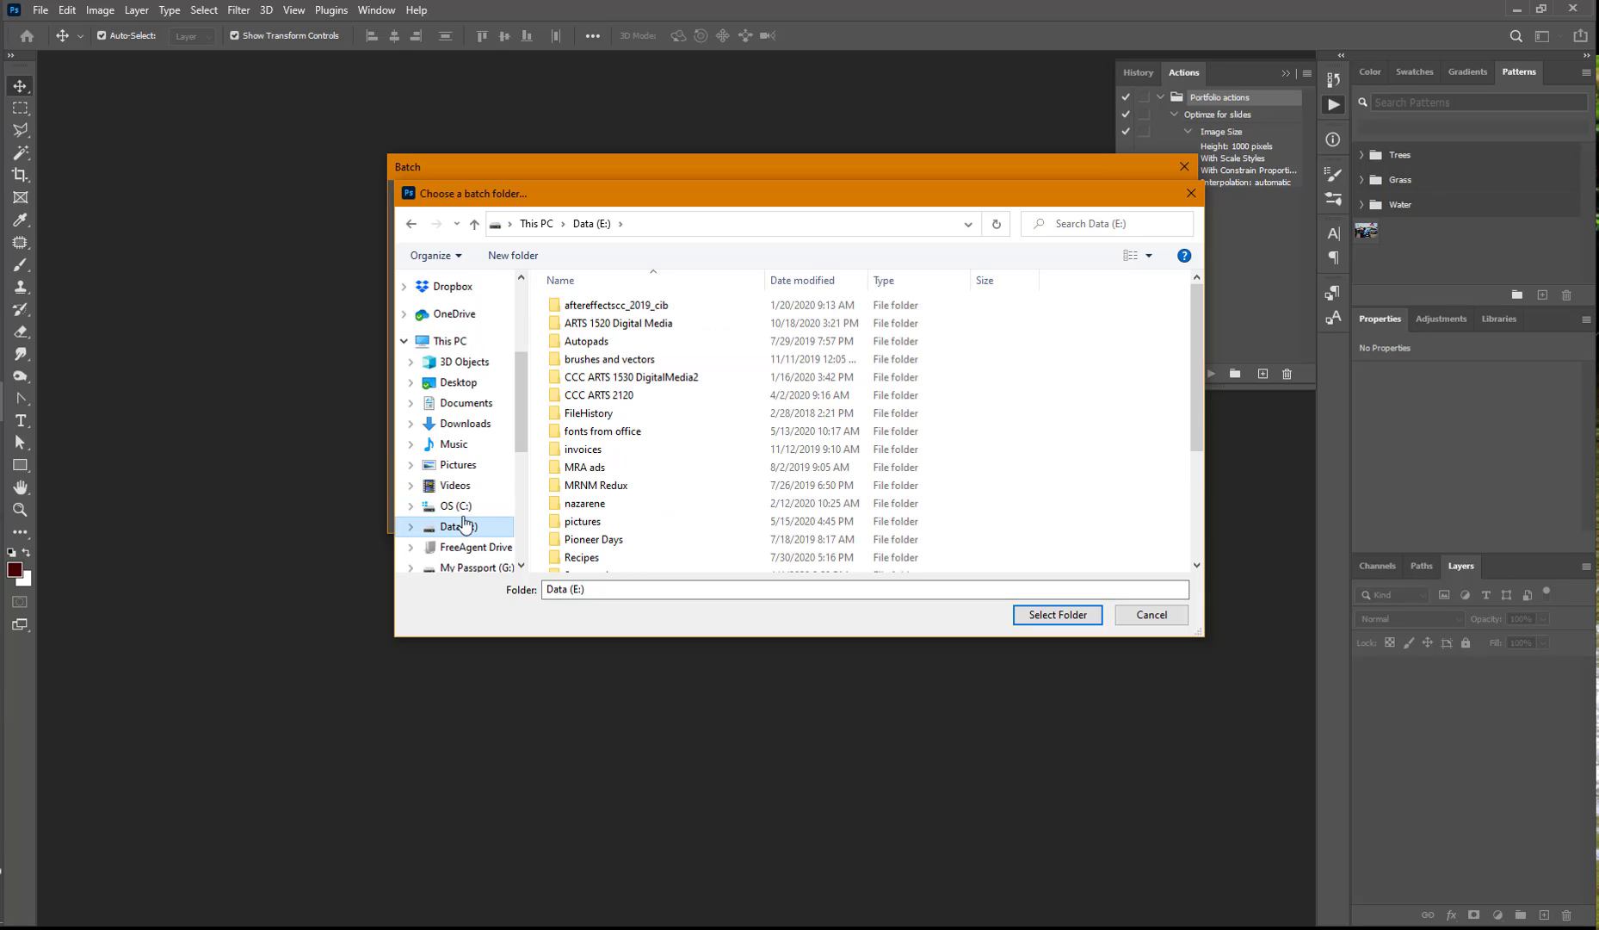
{"action": "double_click", "coordinate": [652, 325]}
{"action": "double_click", "coordinate": [641, 359]}
{"action": "double_click", "coordinate": [575, 307]}
{"action": "left_click", "coordinate": [575, 307]}
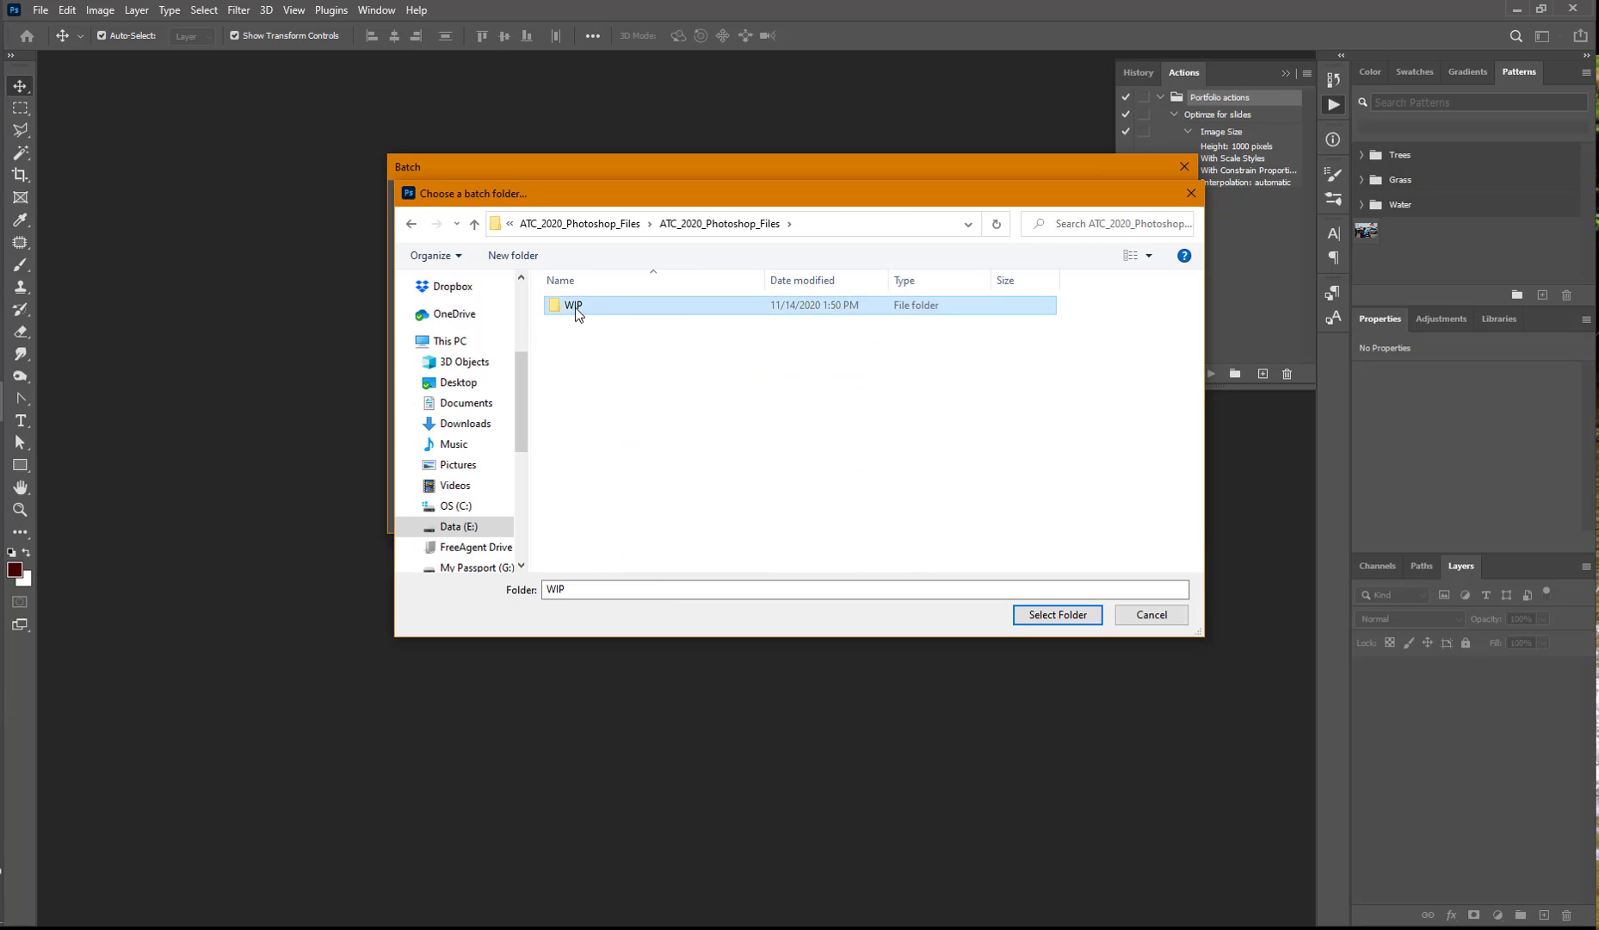
{"action": "double_click", "coordinate": [575, 307]}
{"action": "double_click", "coordinate": [572, 451]}
{"action": "double_click", "coordinate": [577, 305]}
{"action": "left_click", "coordinate": [602, 306]}
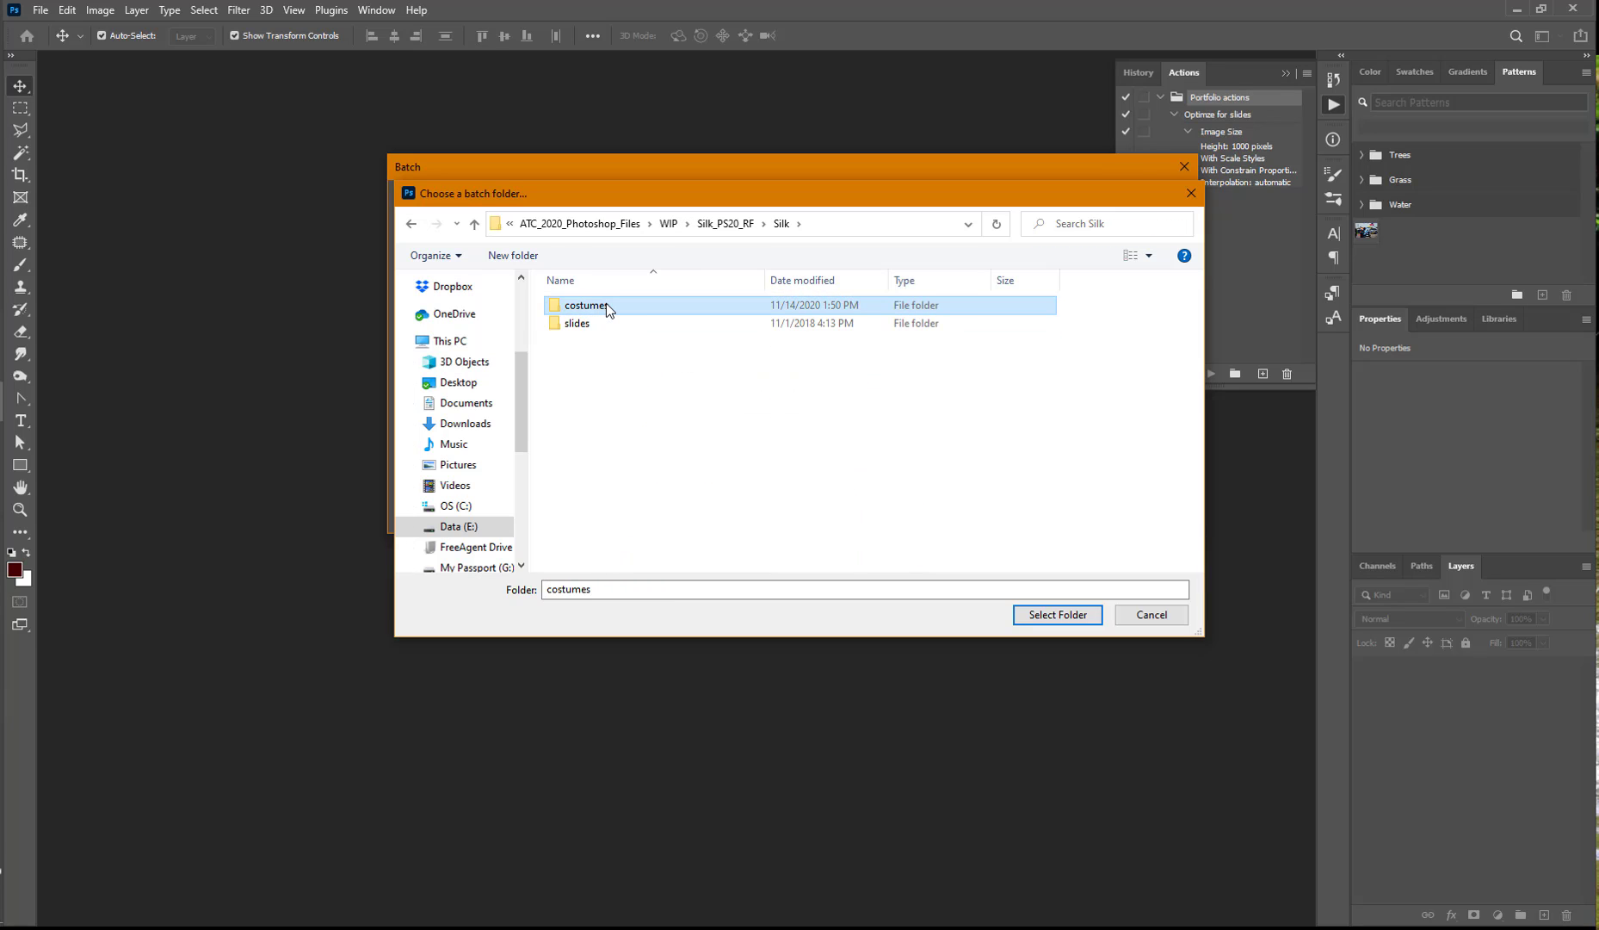
{"action": "left_click", "coordinate": [1034, 616]}
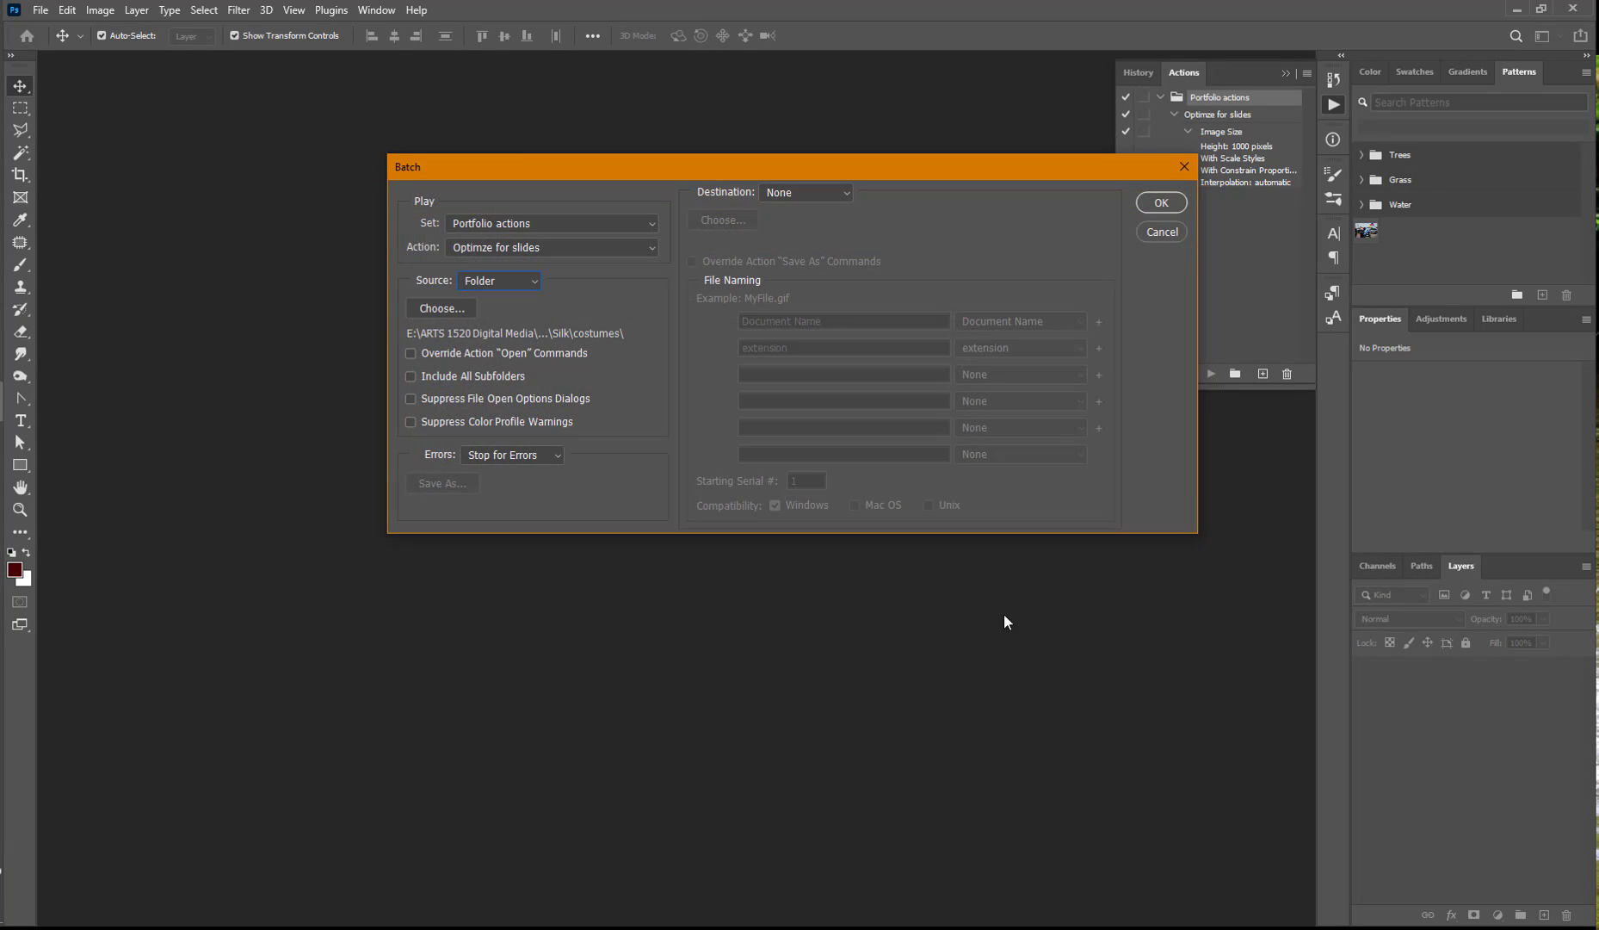
{"action": "left_click", "coordinate": [411, 422]}
- Set the batch destination to a folder and choose the slides folder inside the Silk folder on Data (E:)
{"action": "left_click", "coordinate": [850, 193]}
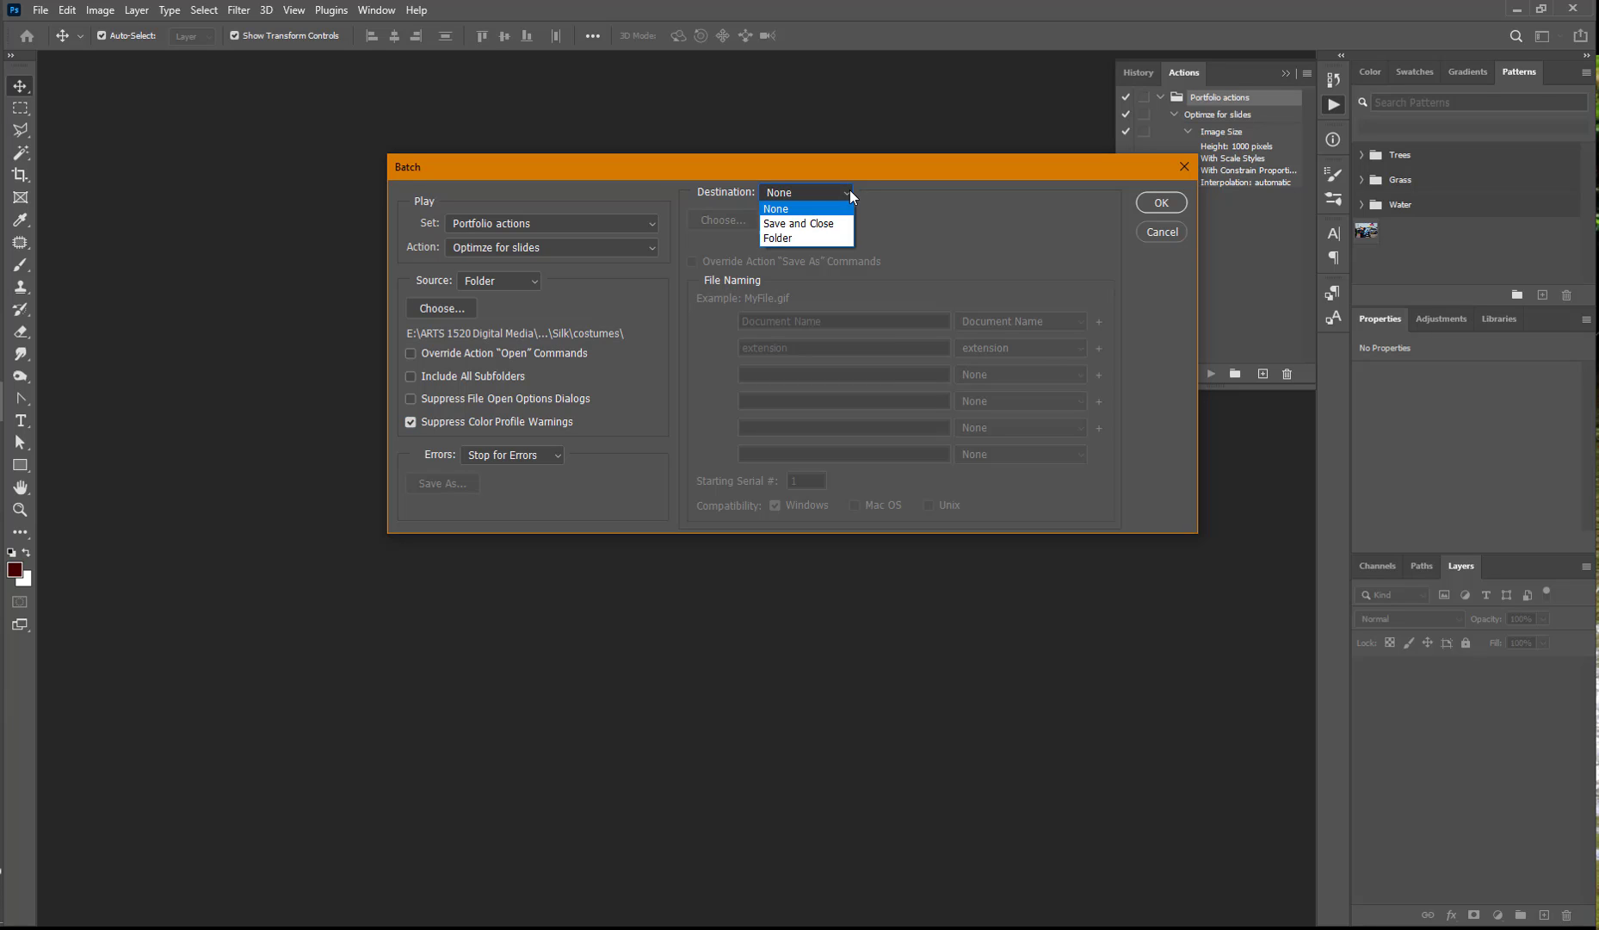
{"action": "left_click", "coordinate": [789, 237]}
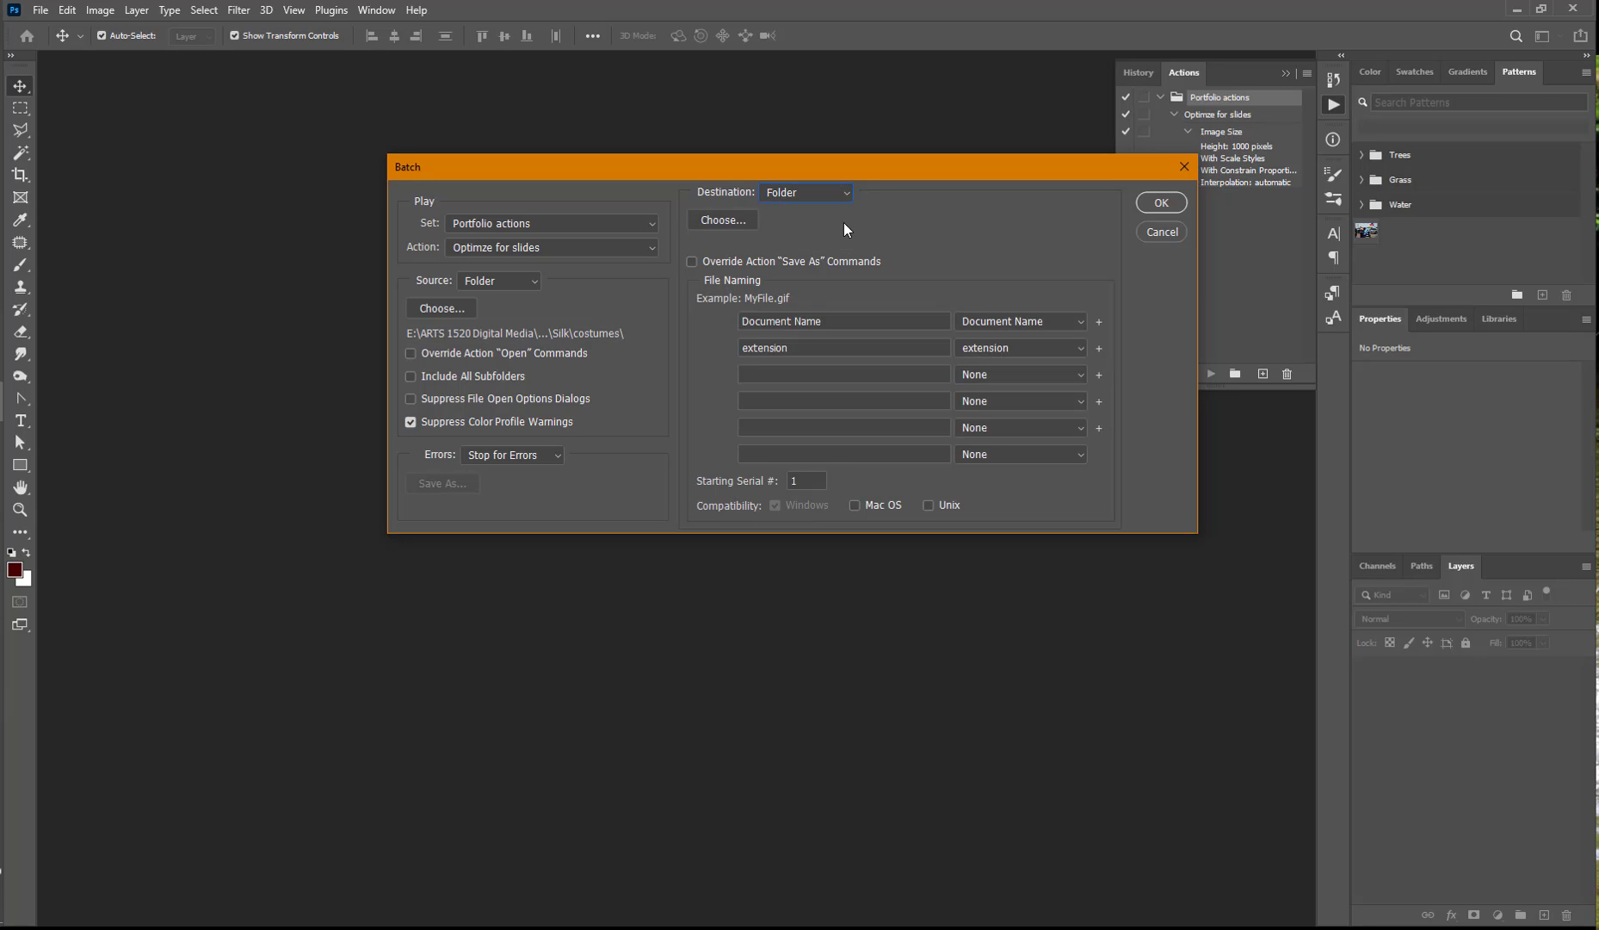
{"action": "left_click", "coordinate": [734, 223]}
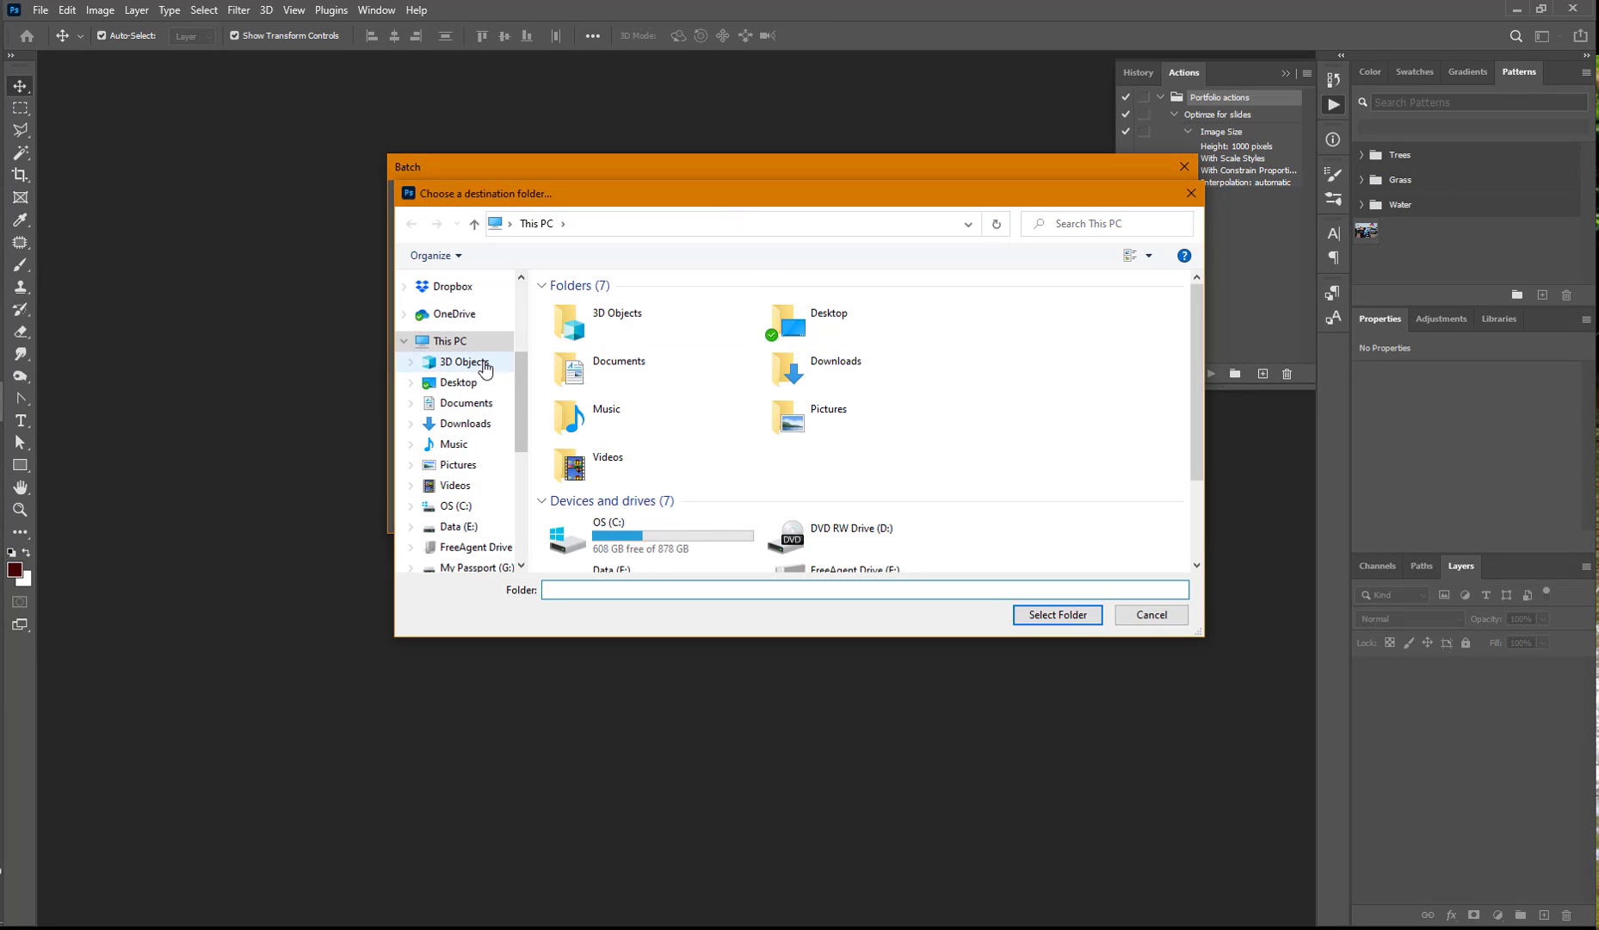
{"action": "left_click", "coordinate": [459, 527]}
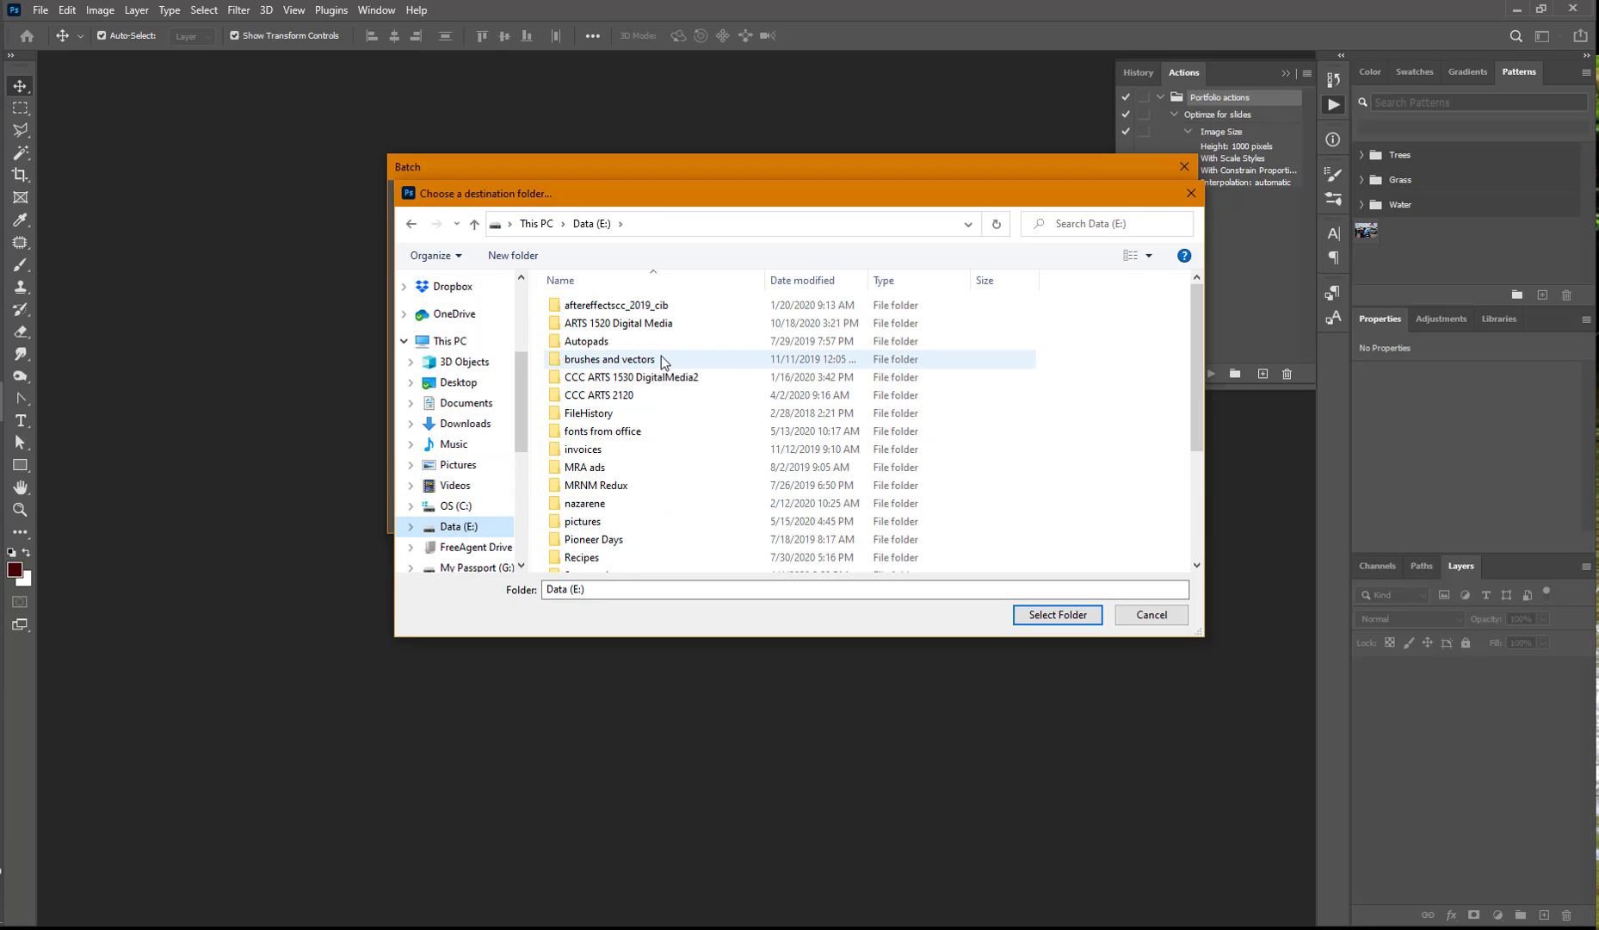
{"action": "double_click", "coordinate": [645, 331]}
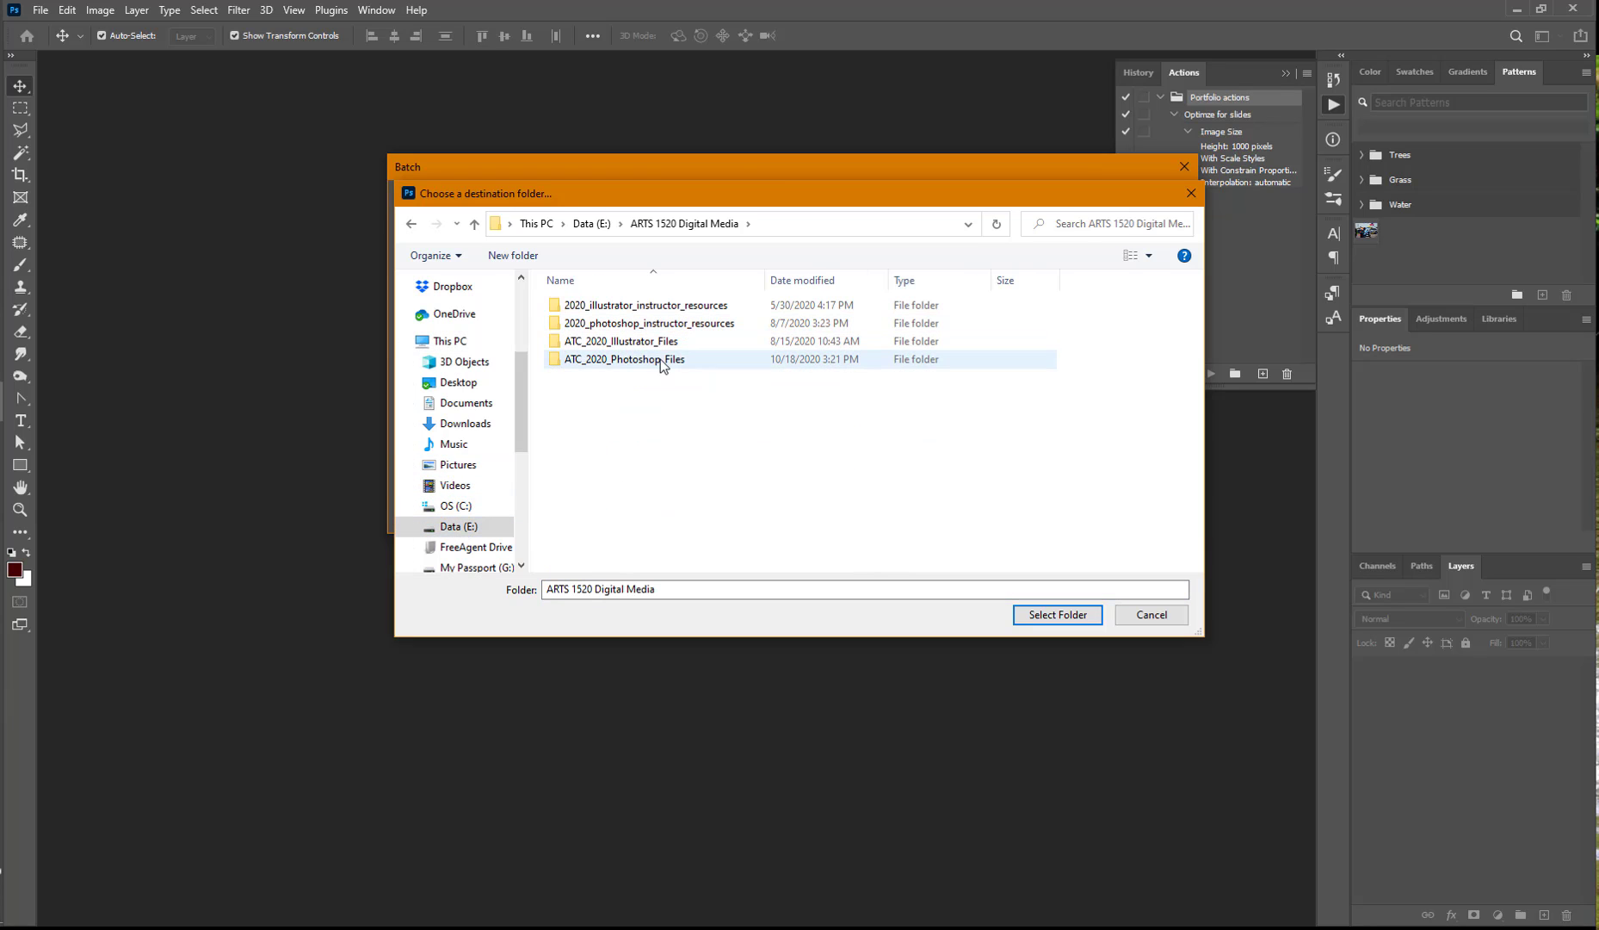
{"action": "double_click", "coordinate": [647, 360]}
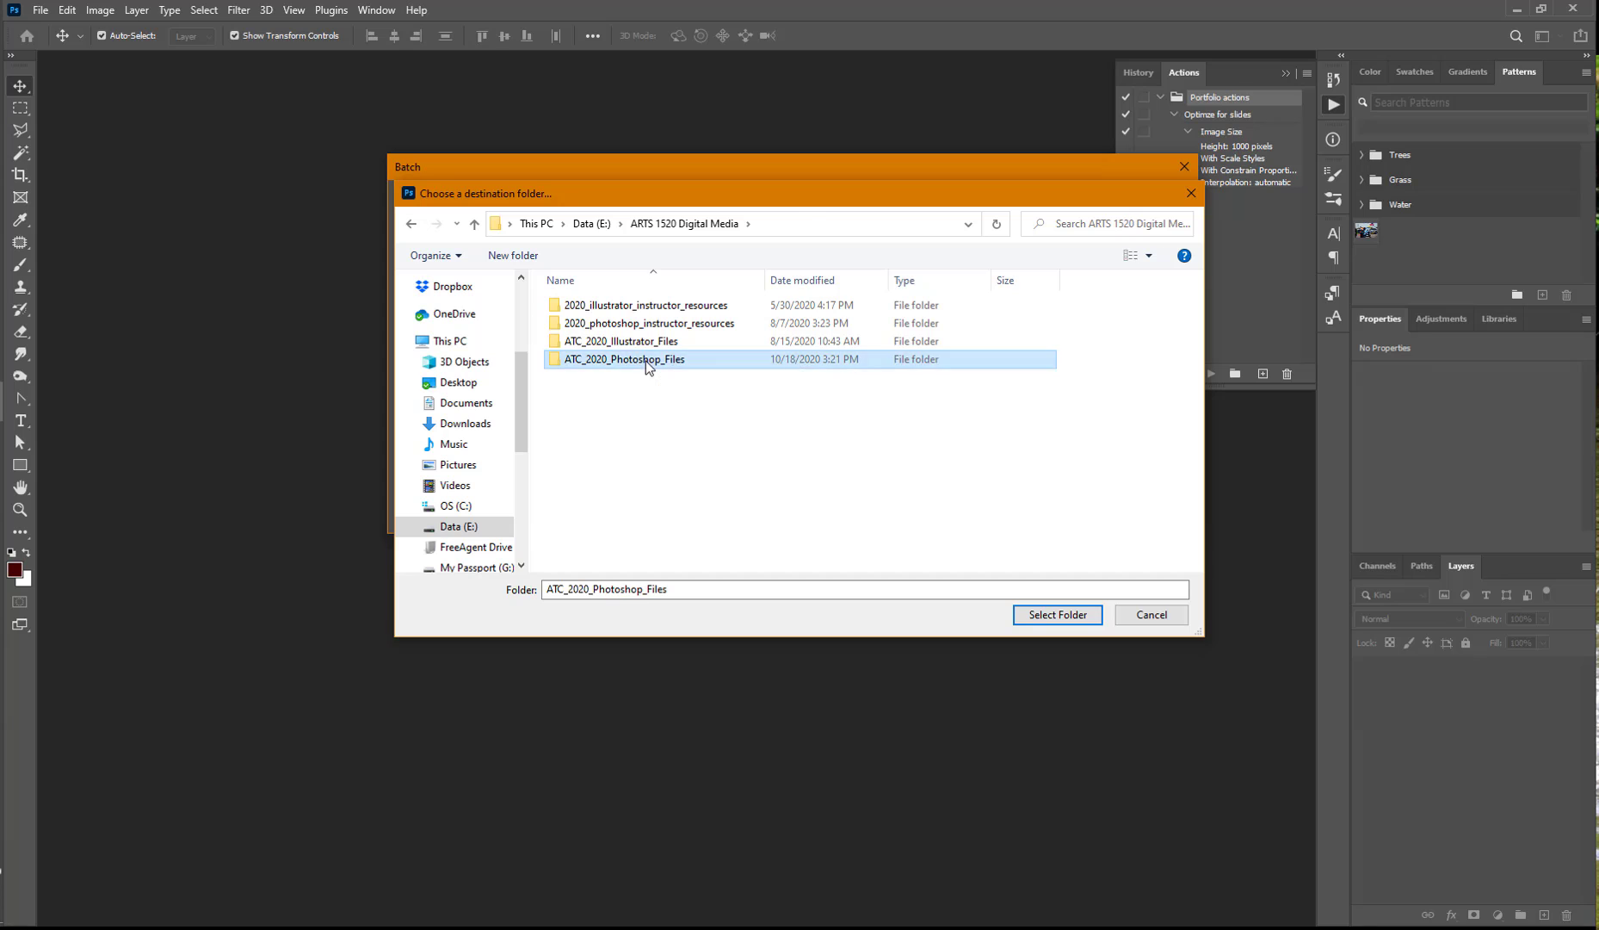
{"action": "double_click", "coordinate": [614, 306]}
{"action": "double_click", "coordinate": [566, 308]}
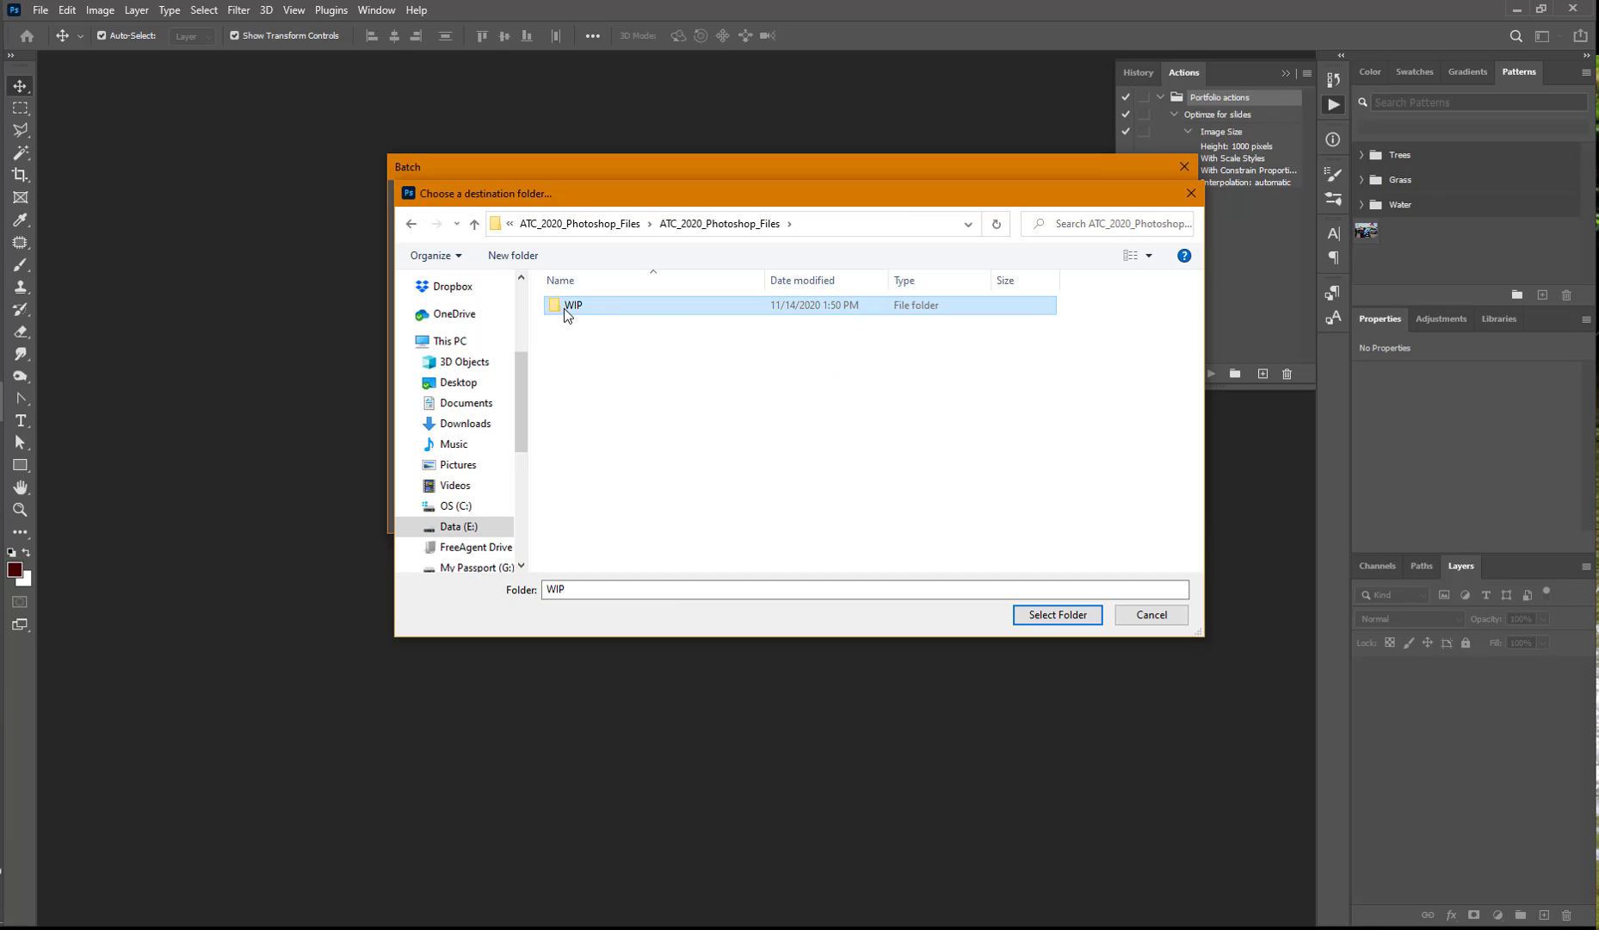
{"action": "left_click", "coordinate": [576, 453]}
{"action": "double_click", "coordinate": [577, 453]}
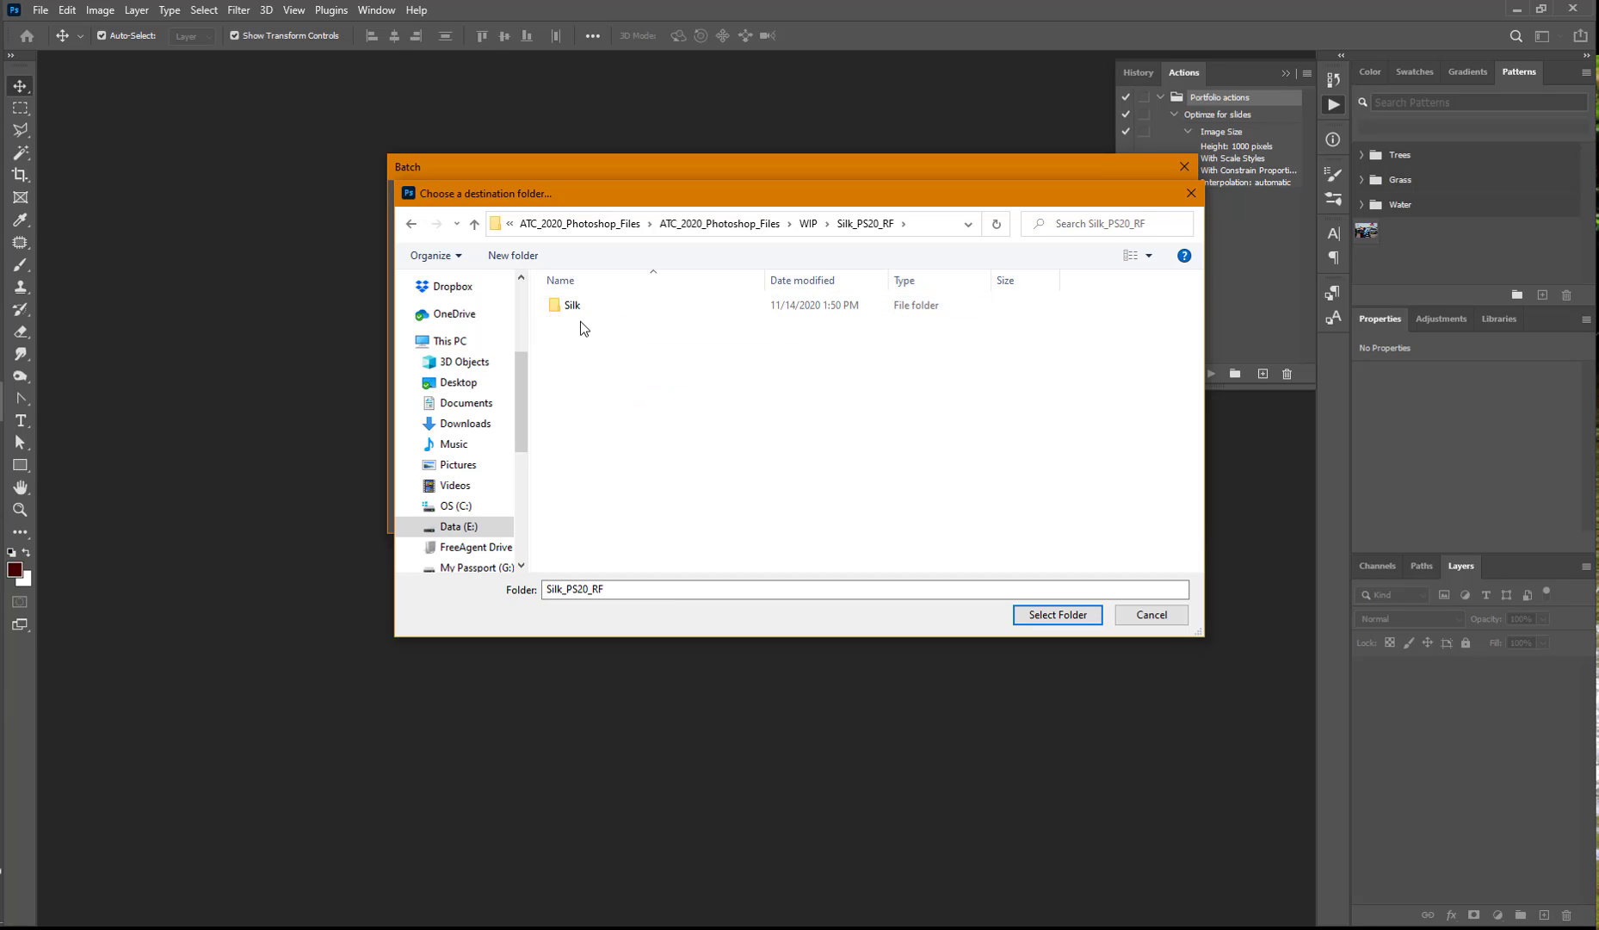
{"action": "double_click", "coordinate": [569, 309]}
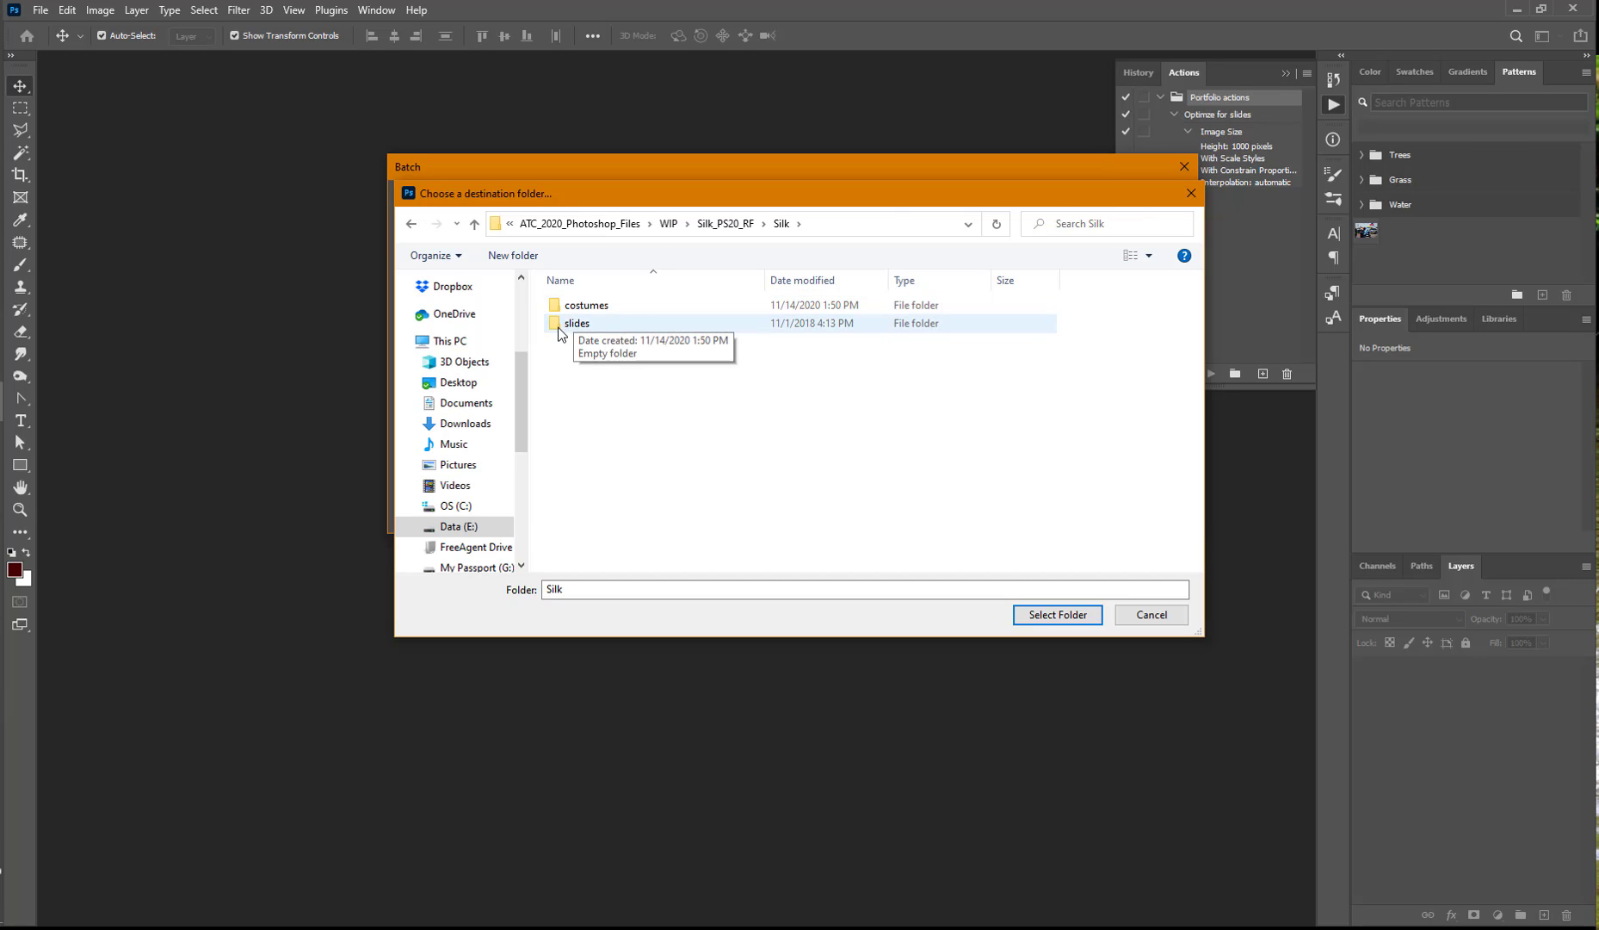
{"action": "left_click", "coordinate": [562, 325]}
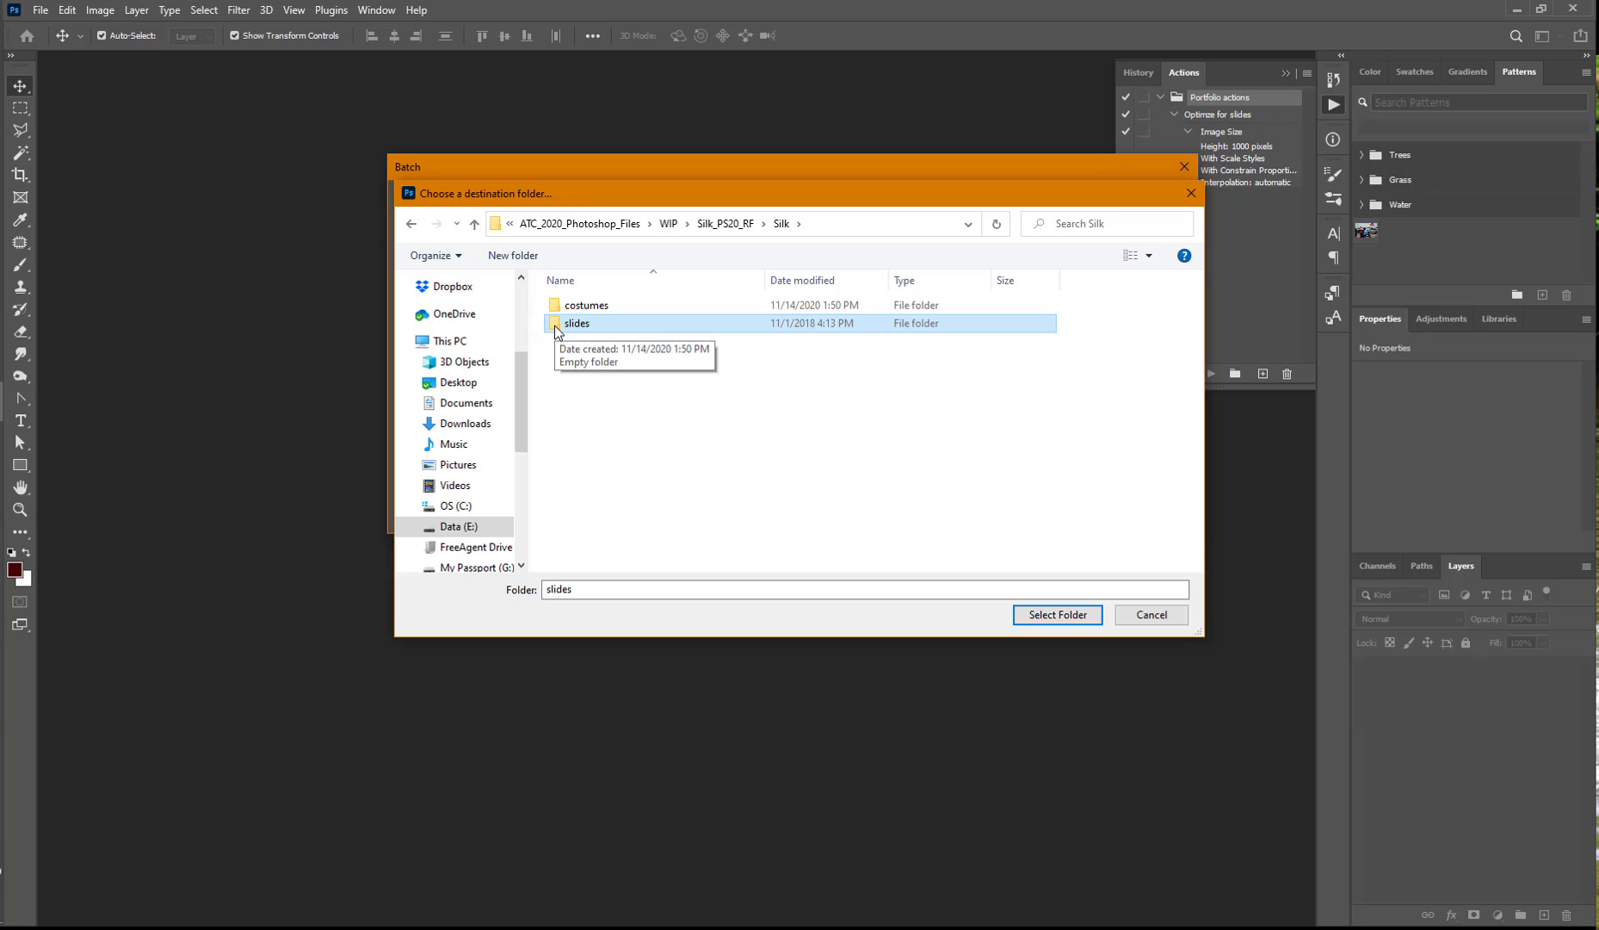
{"action": "left_click", "coordinate": [1060, 617]}
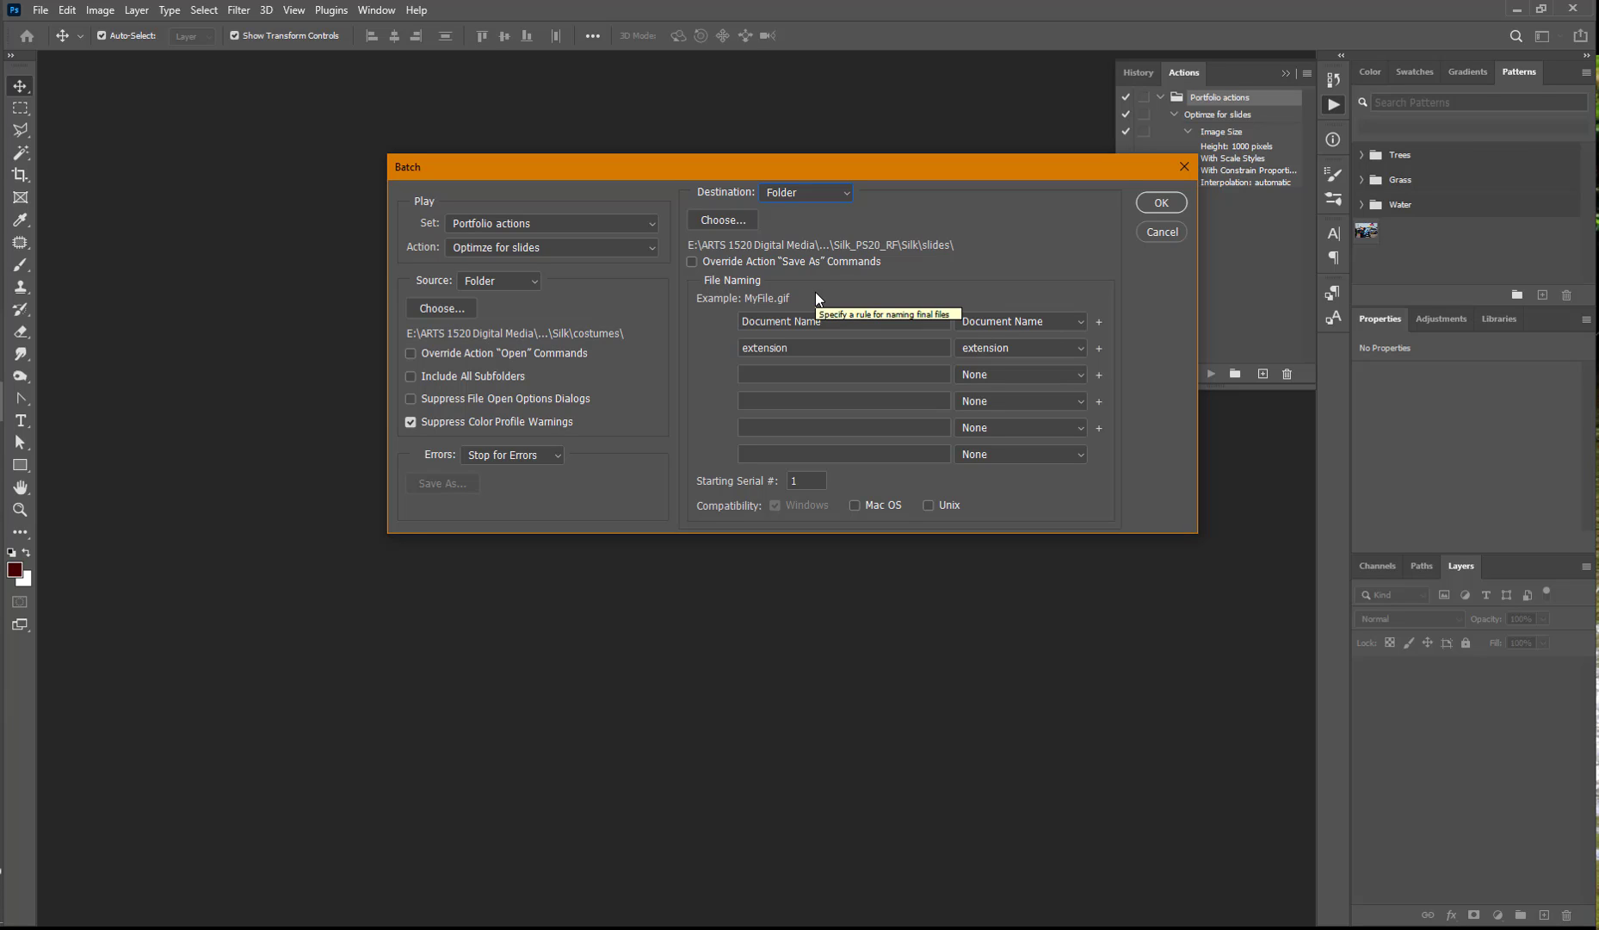
- Set the output file naming to the lowercase document name followed by "-slide"
{"action": "left_click", "coordinate": [1081, 322]}
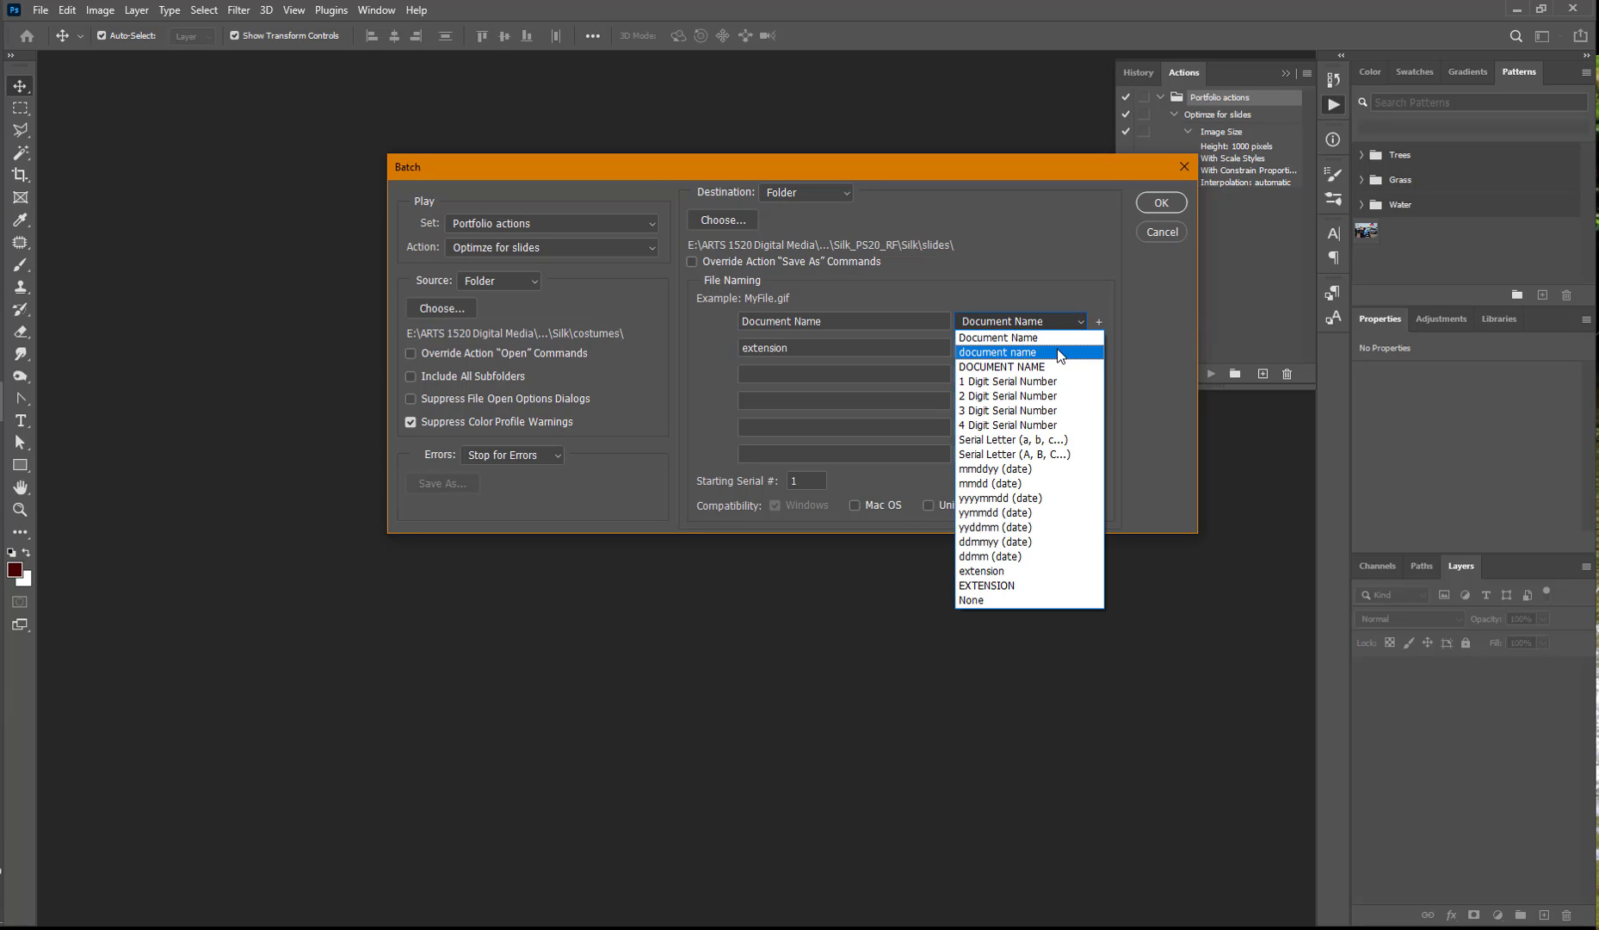
{"action": "left_click", "coordinate": [1061, 354]}
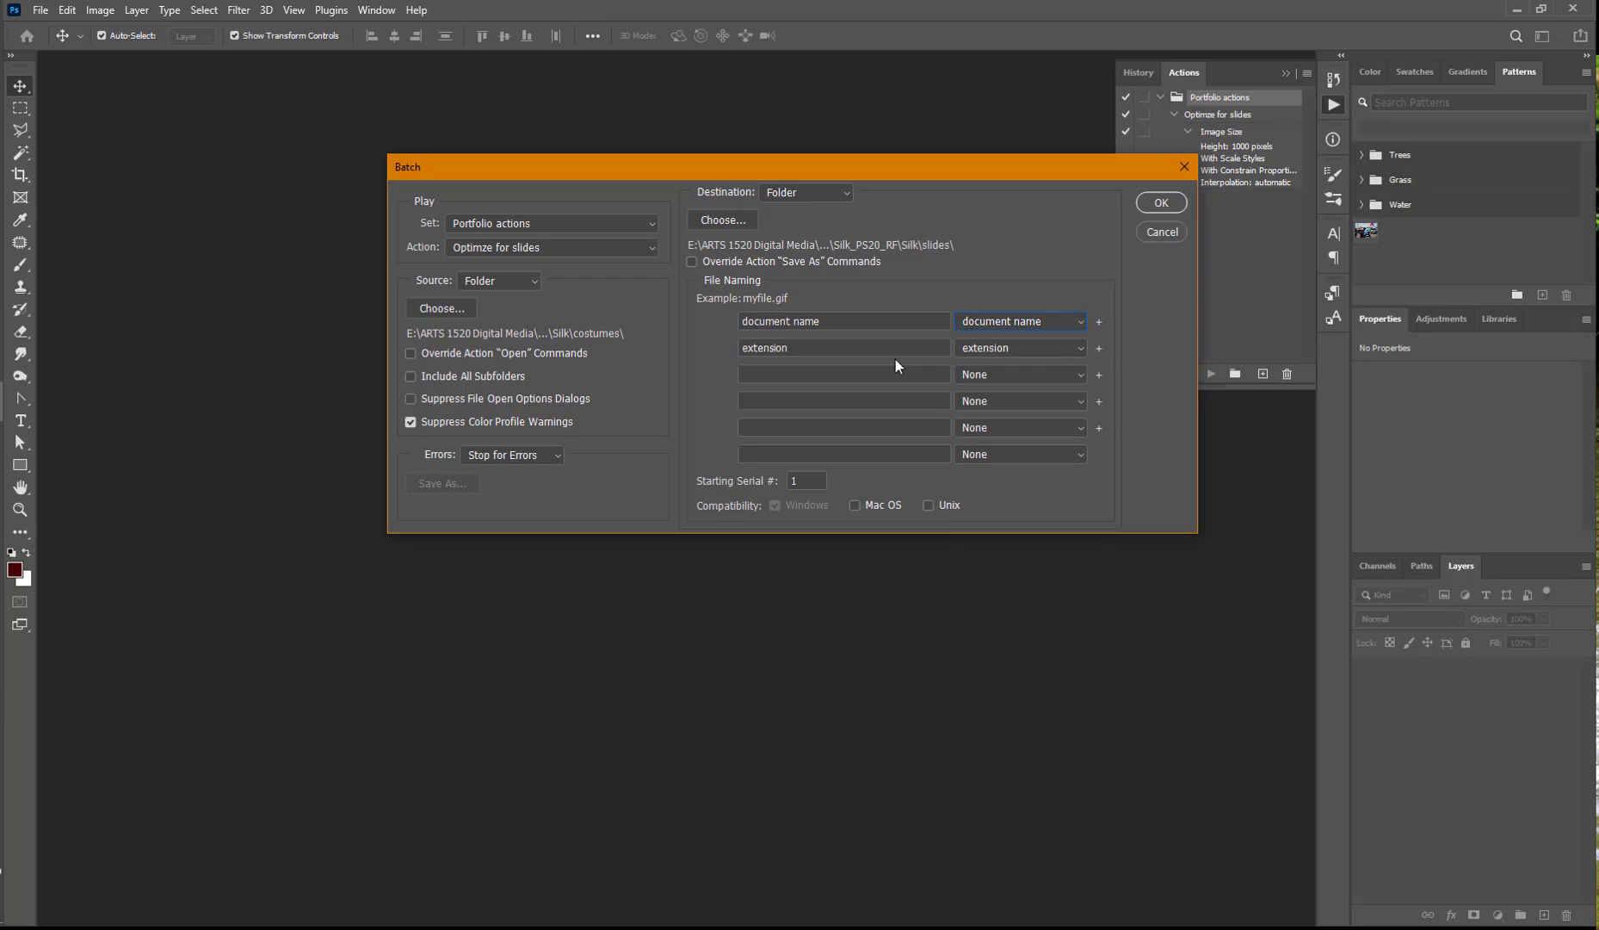
{"action": "double_click", "coordinate": [836, 347]}
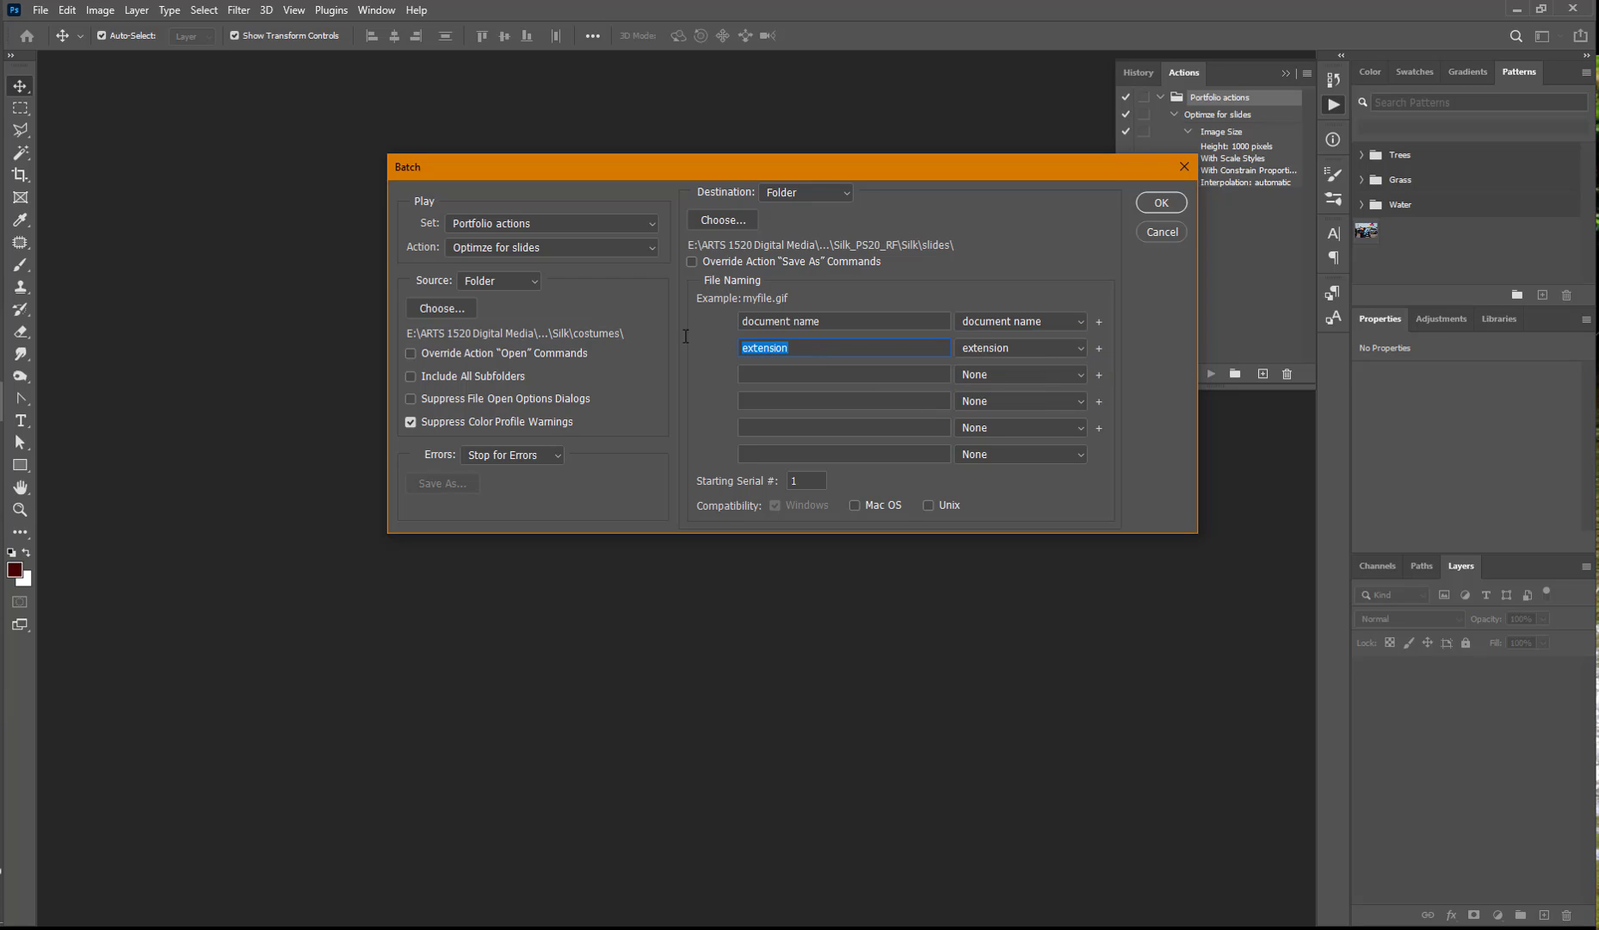
{"action": "type", "text": "="}
{"action": "type", "text": "slide"}
{"action": "key", "text": "BackSpace"}
{"action": "key", "text": "BackSpace"}
{"action": "key", "text": "BackSpace"}
{"action": "key", "text": "BackSpace"}
{"action": "key", "text": "BackSpace"}
{"action": "key", "text": "BackSpace"}
{"action": "type", "text": "-slide"}
- Add the lowercase extension as the third part of the file name and run the batch
{"action": "left_click", "coordinate": [1082, 380]}
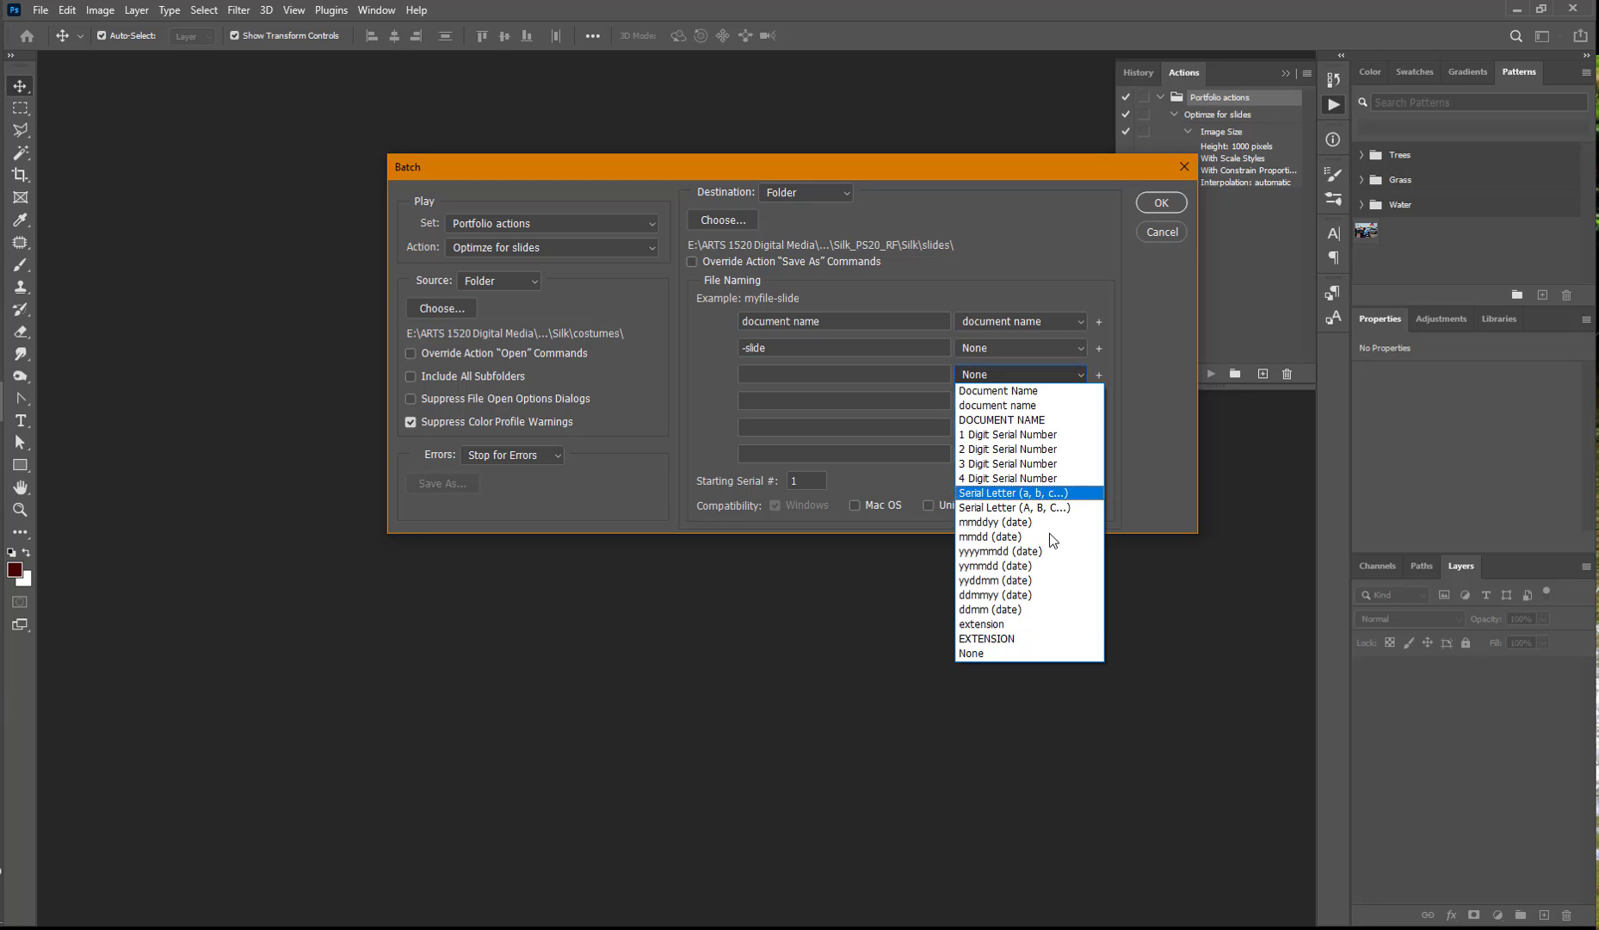
{"action": "left_click", "coordinate": [1023, 626]}
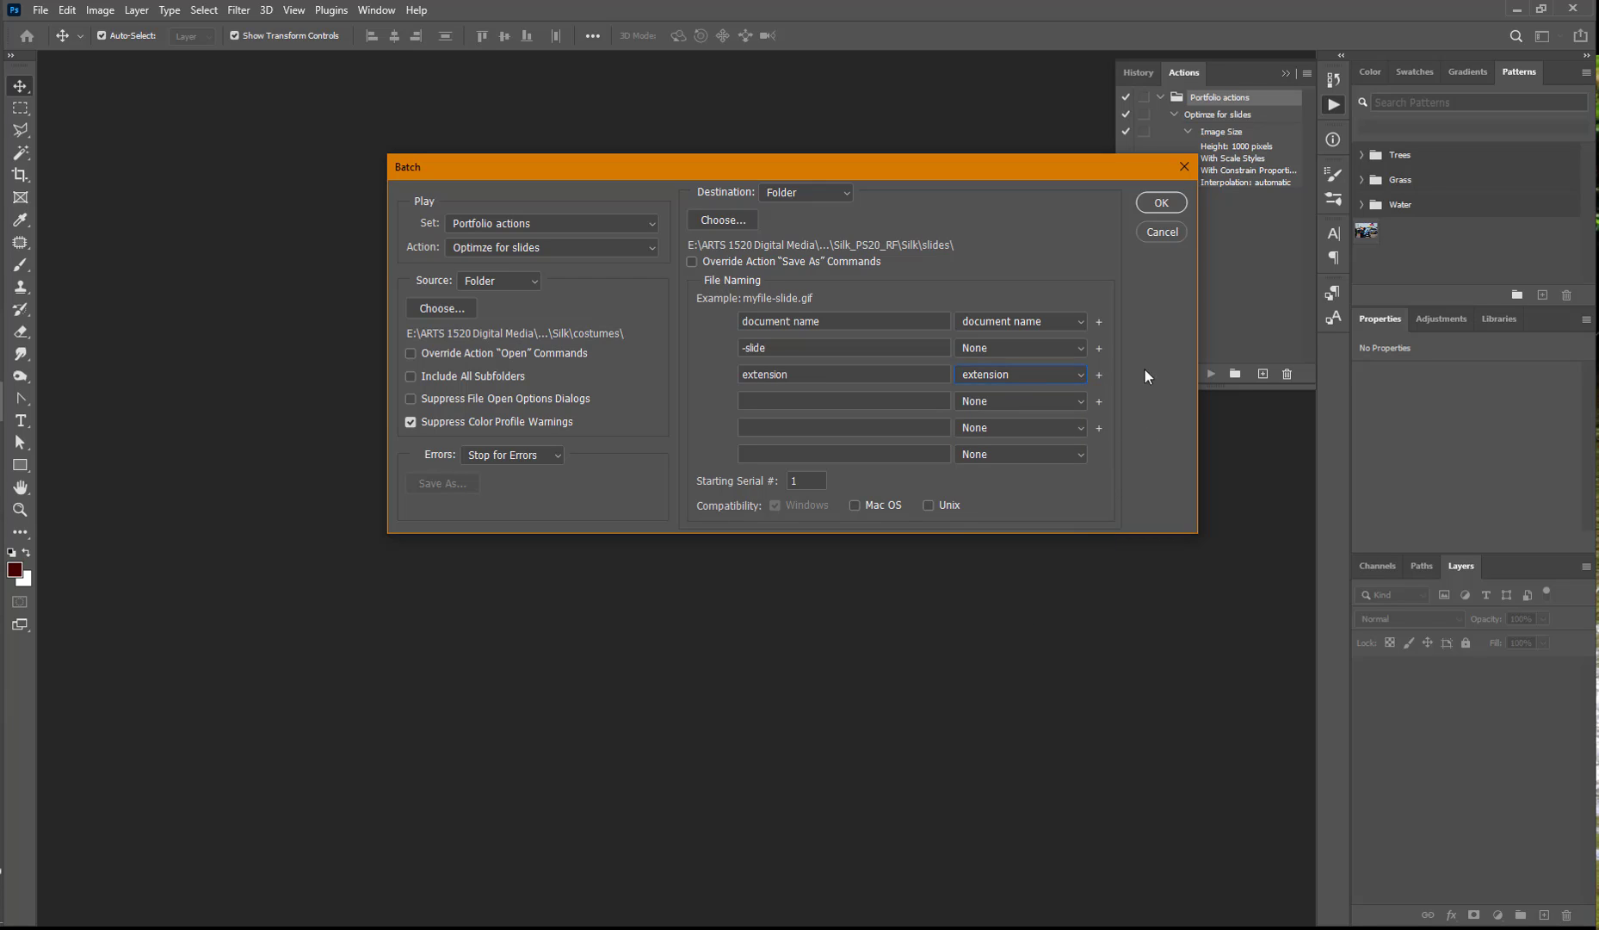
{"action": "left_click", "coordinate": [1161, 202]}
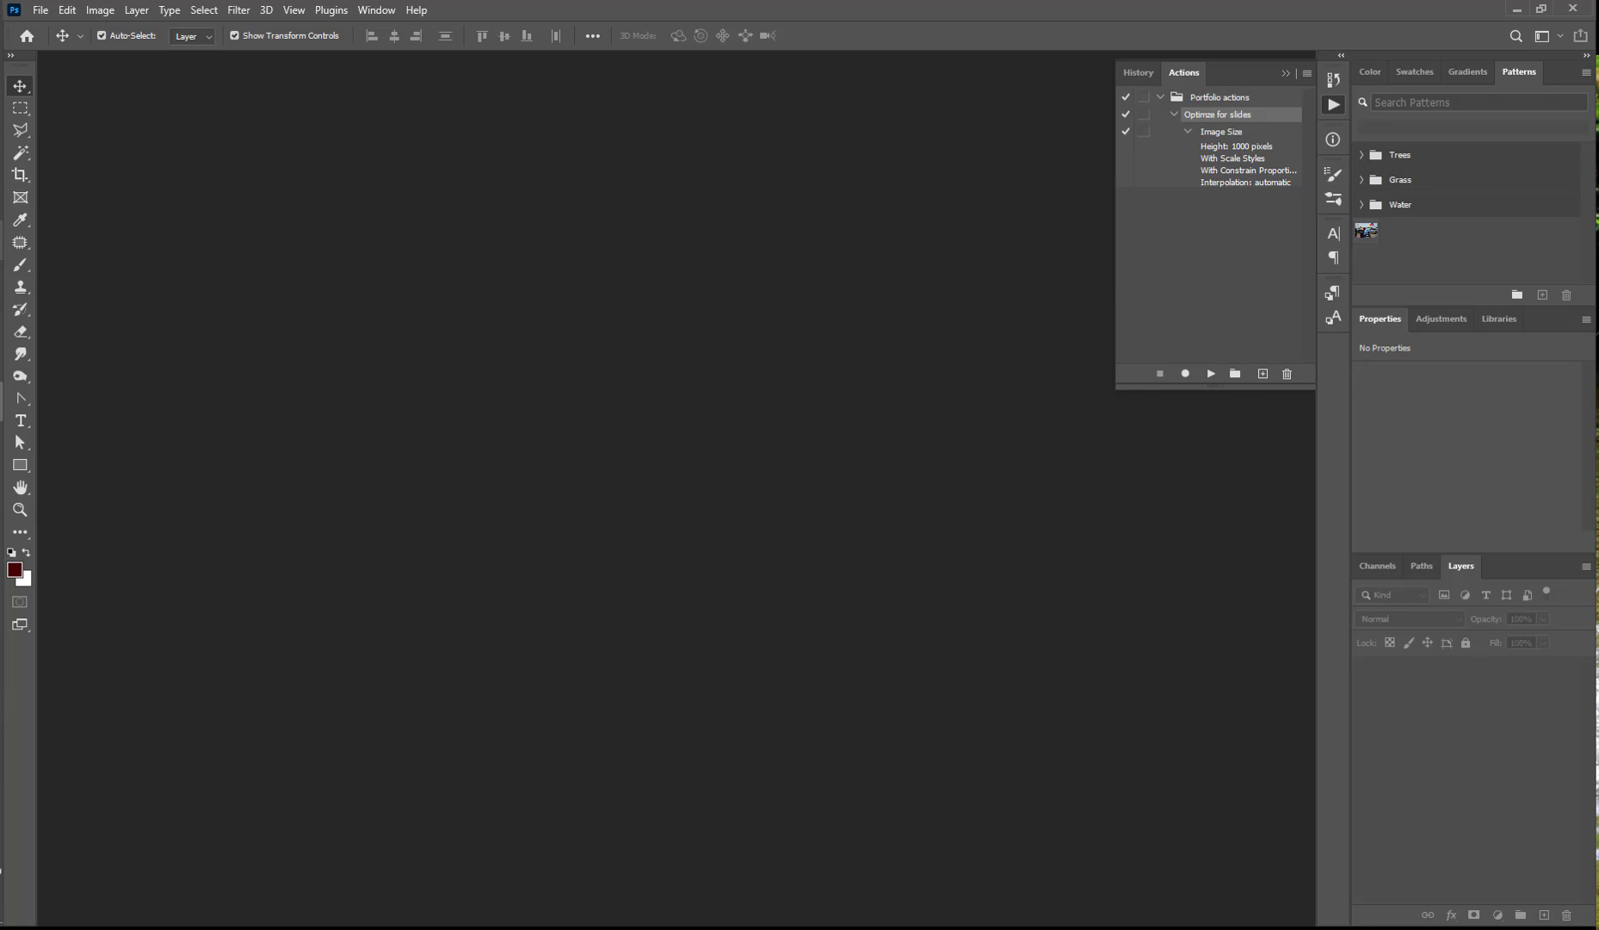
- Switch to File Explorer and open the slides folder inside the Silk folder to check the batch-processed images
{"action": "key", "text": "alt+Tab"}
{"action": "left_click", "coordinate": [762, 227]}
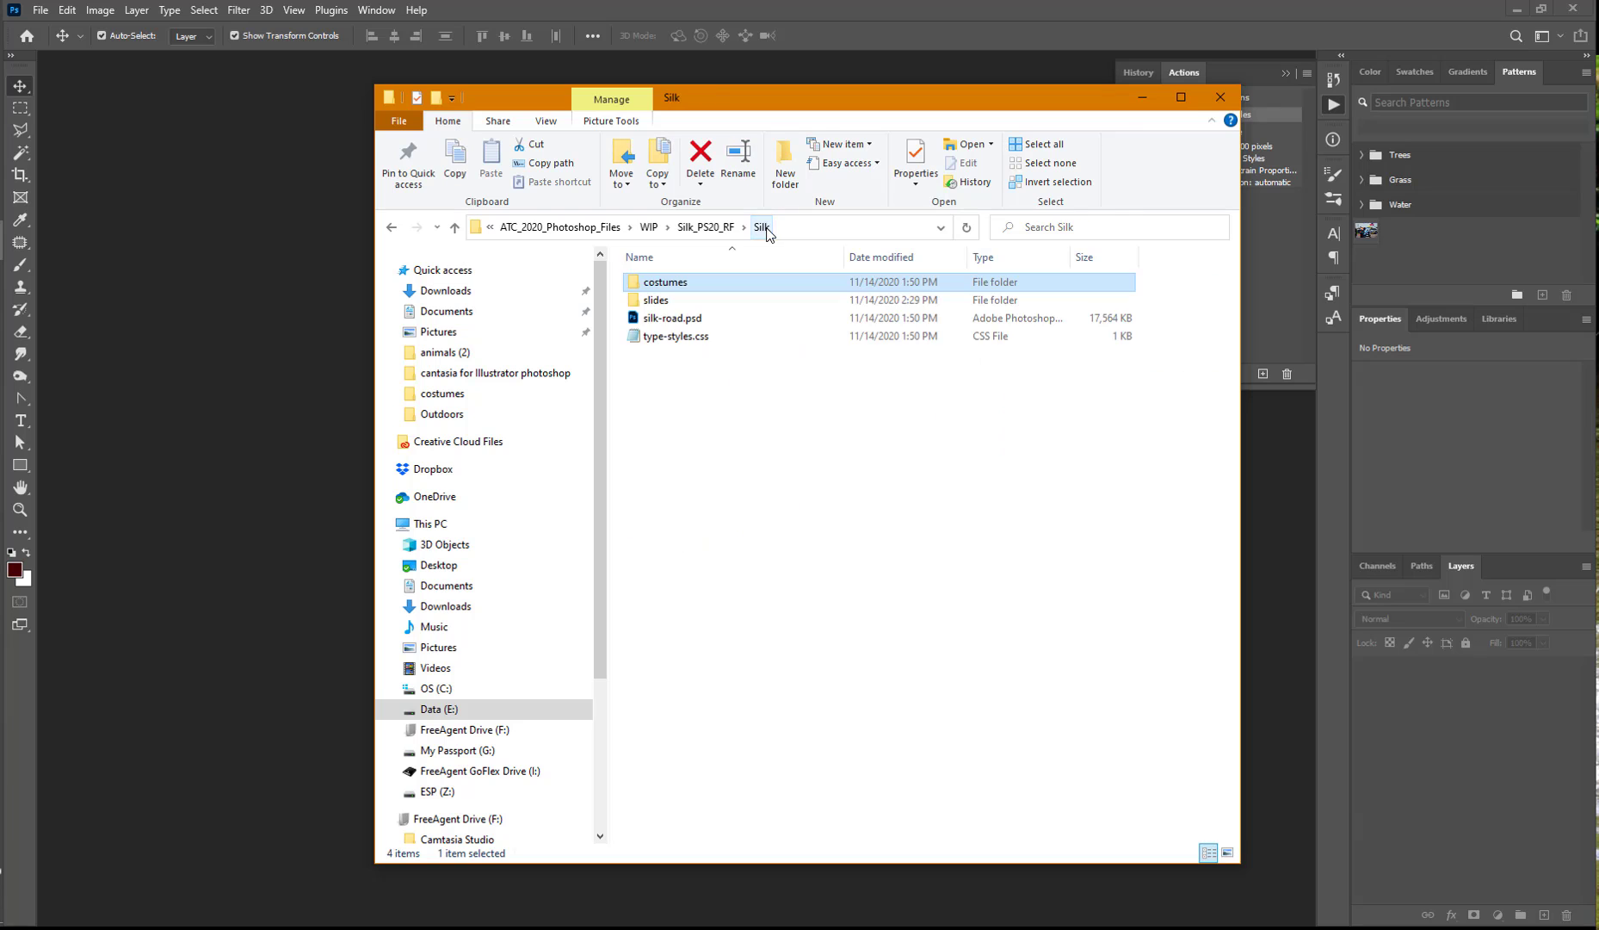
{"action": "double_click", "coordinate": [646, 301]}
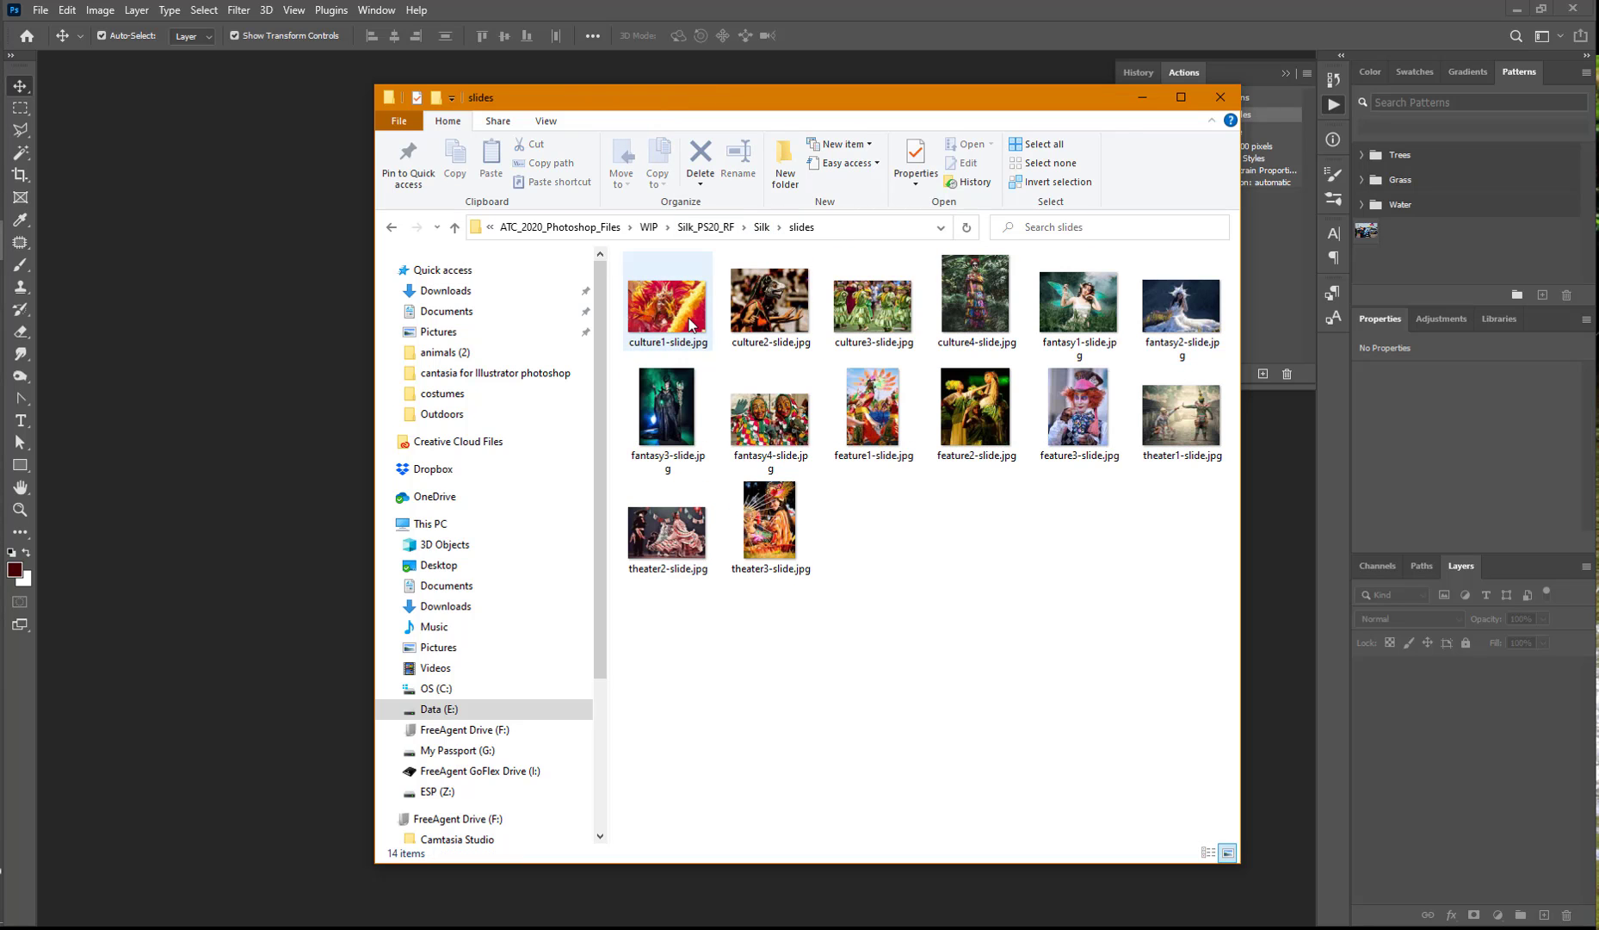